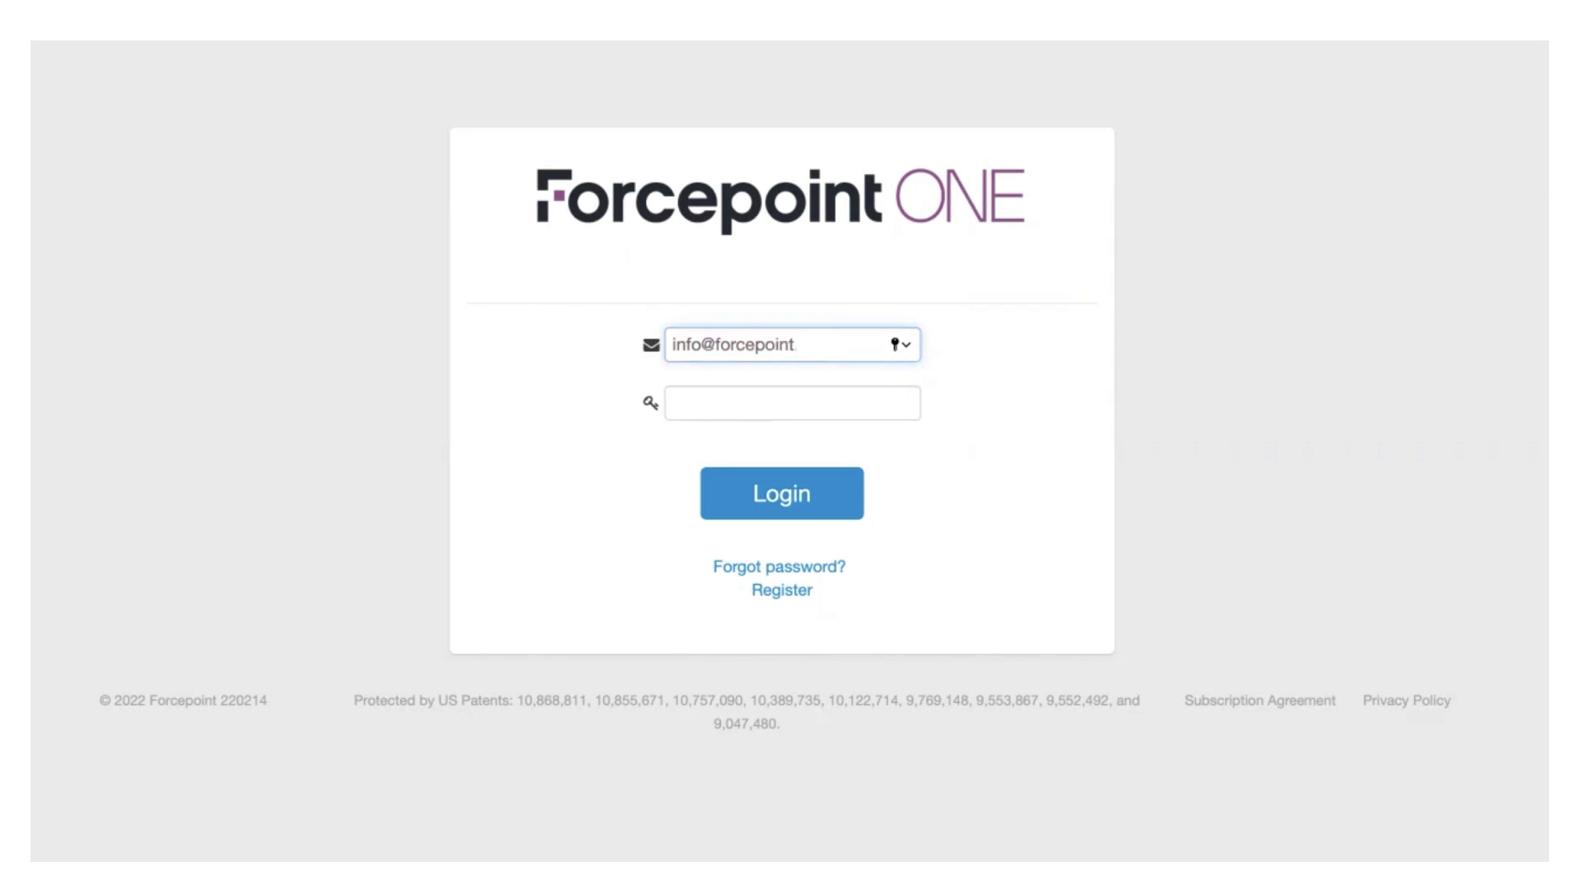
Log in to the admin console, view the Analyze dashboard, then go to Protect > Policies.
click(782, 493)
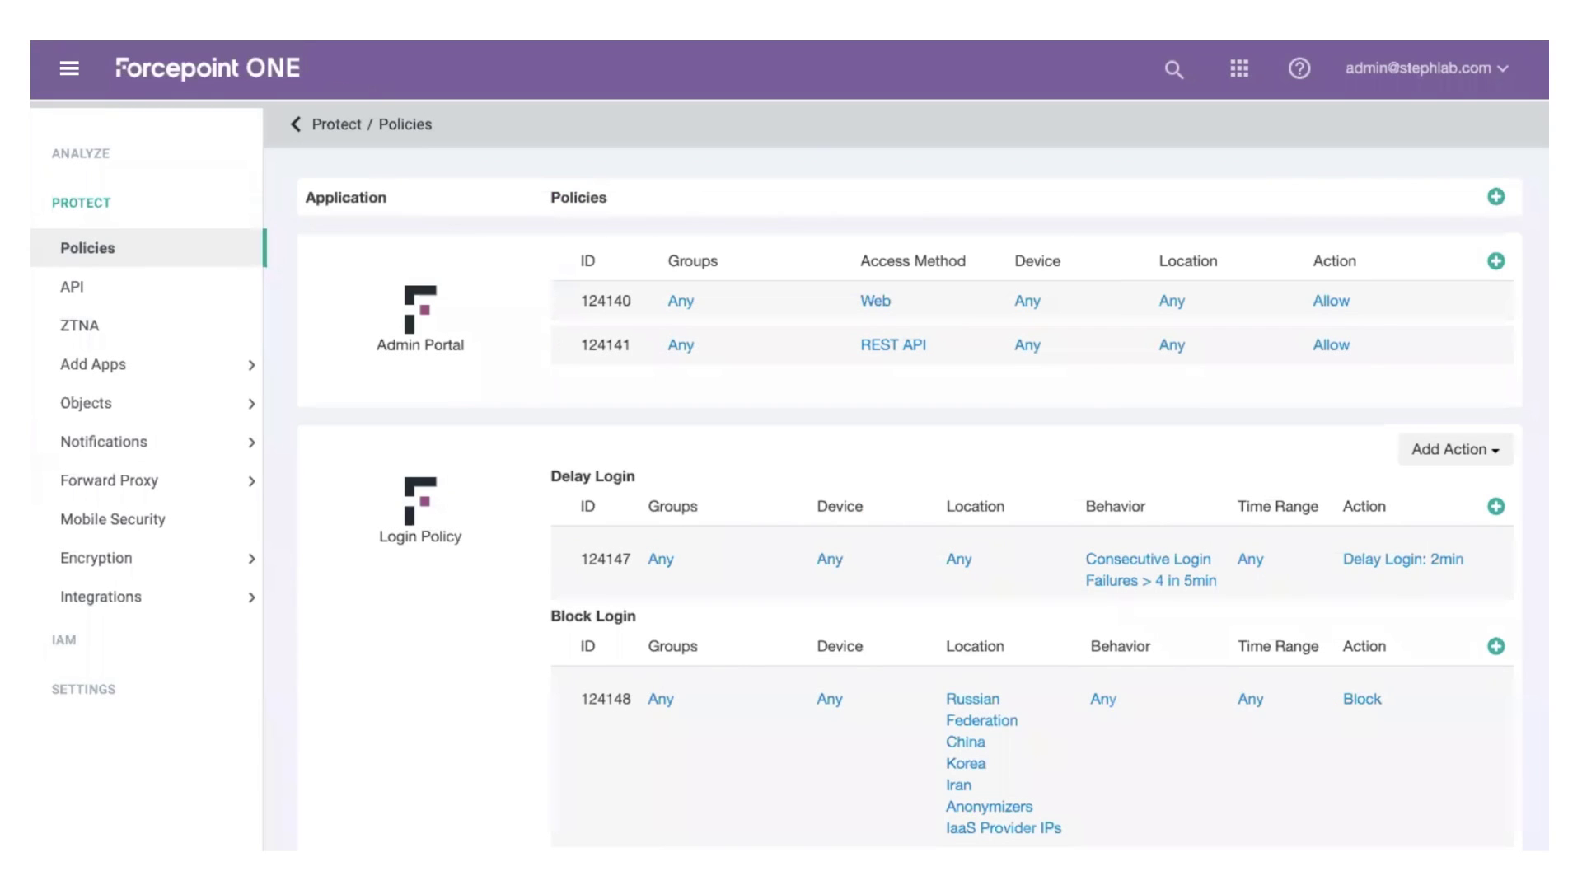
click(141, 155)
click(144, 198)
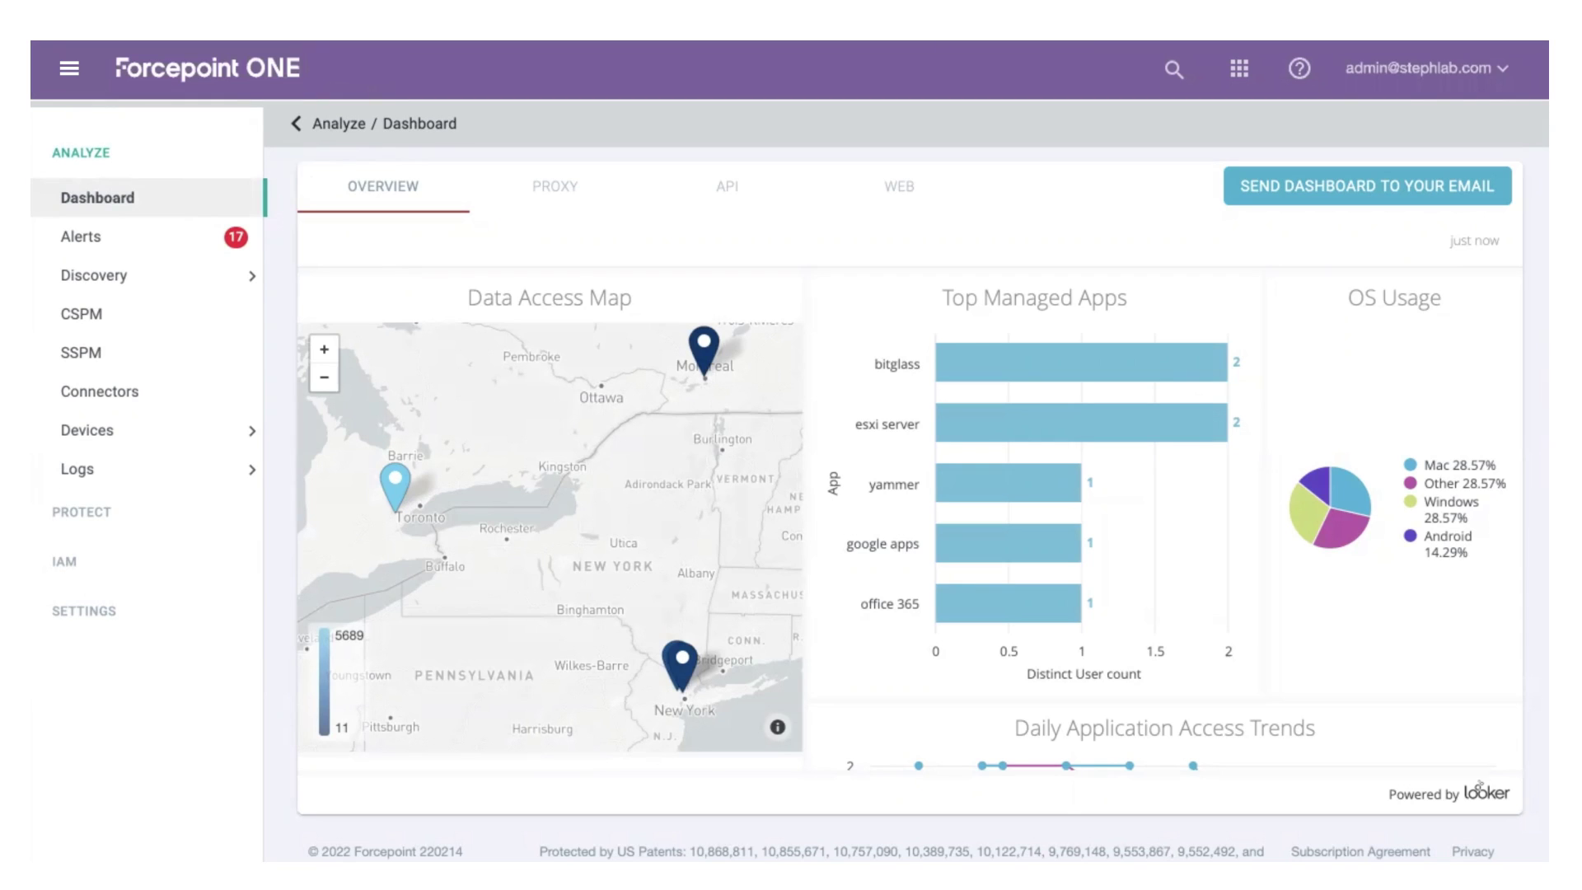
click(134, 512)
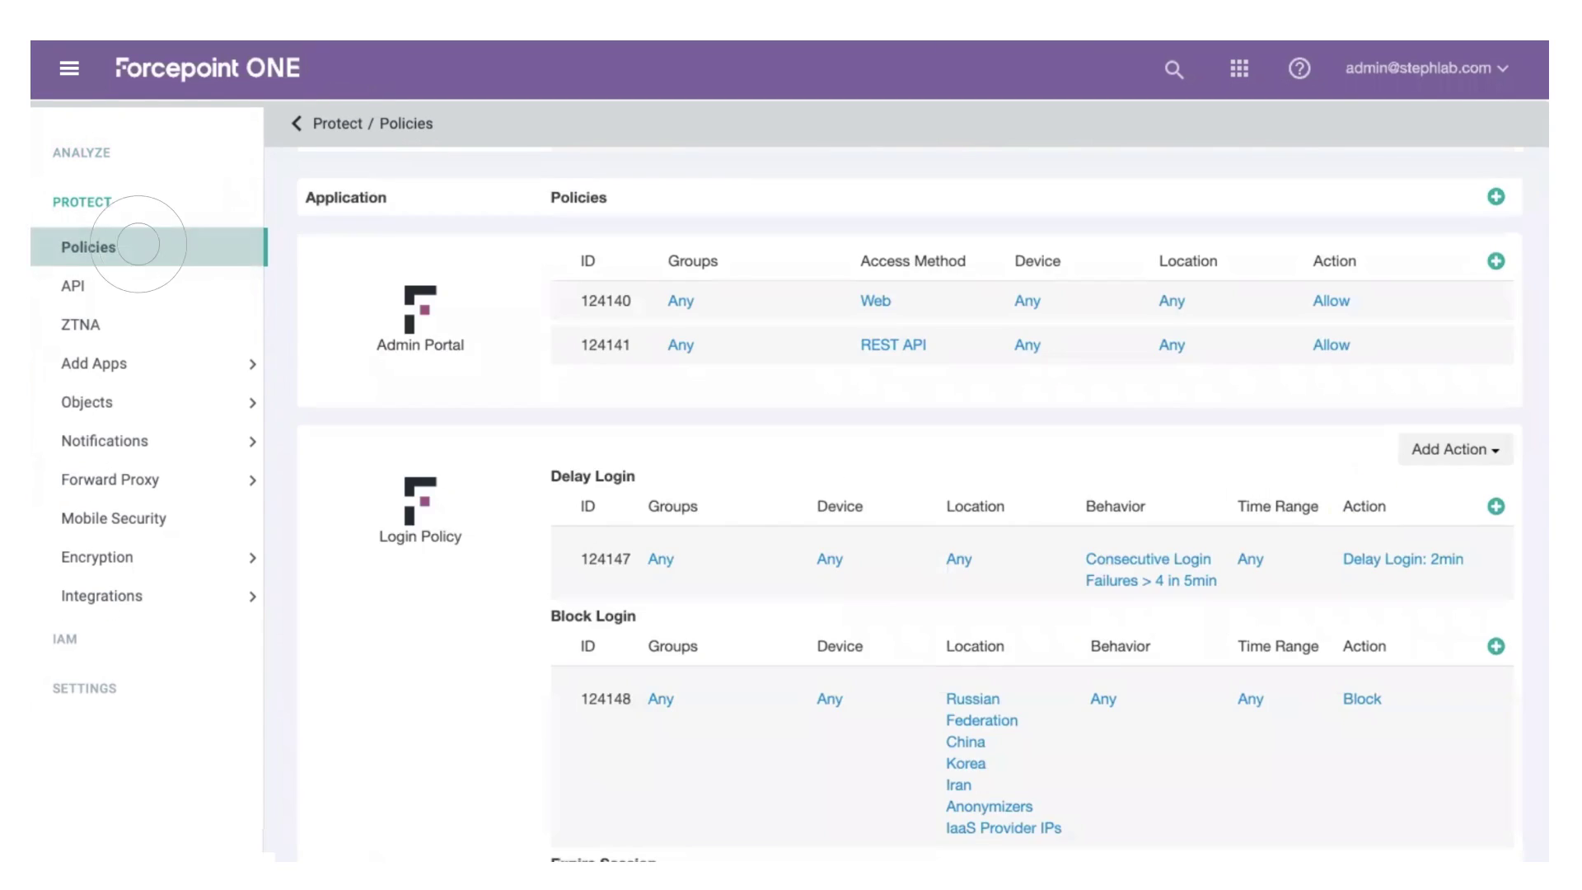
Scroll down to the Microsoft 365 proxy rules and the API data-pattern rules.
scroll(906, 494, down, 9)
scroll(906, 494, down, 3)
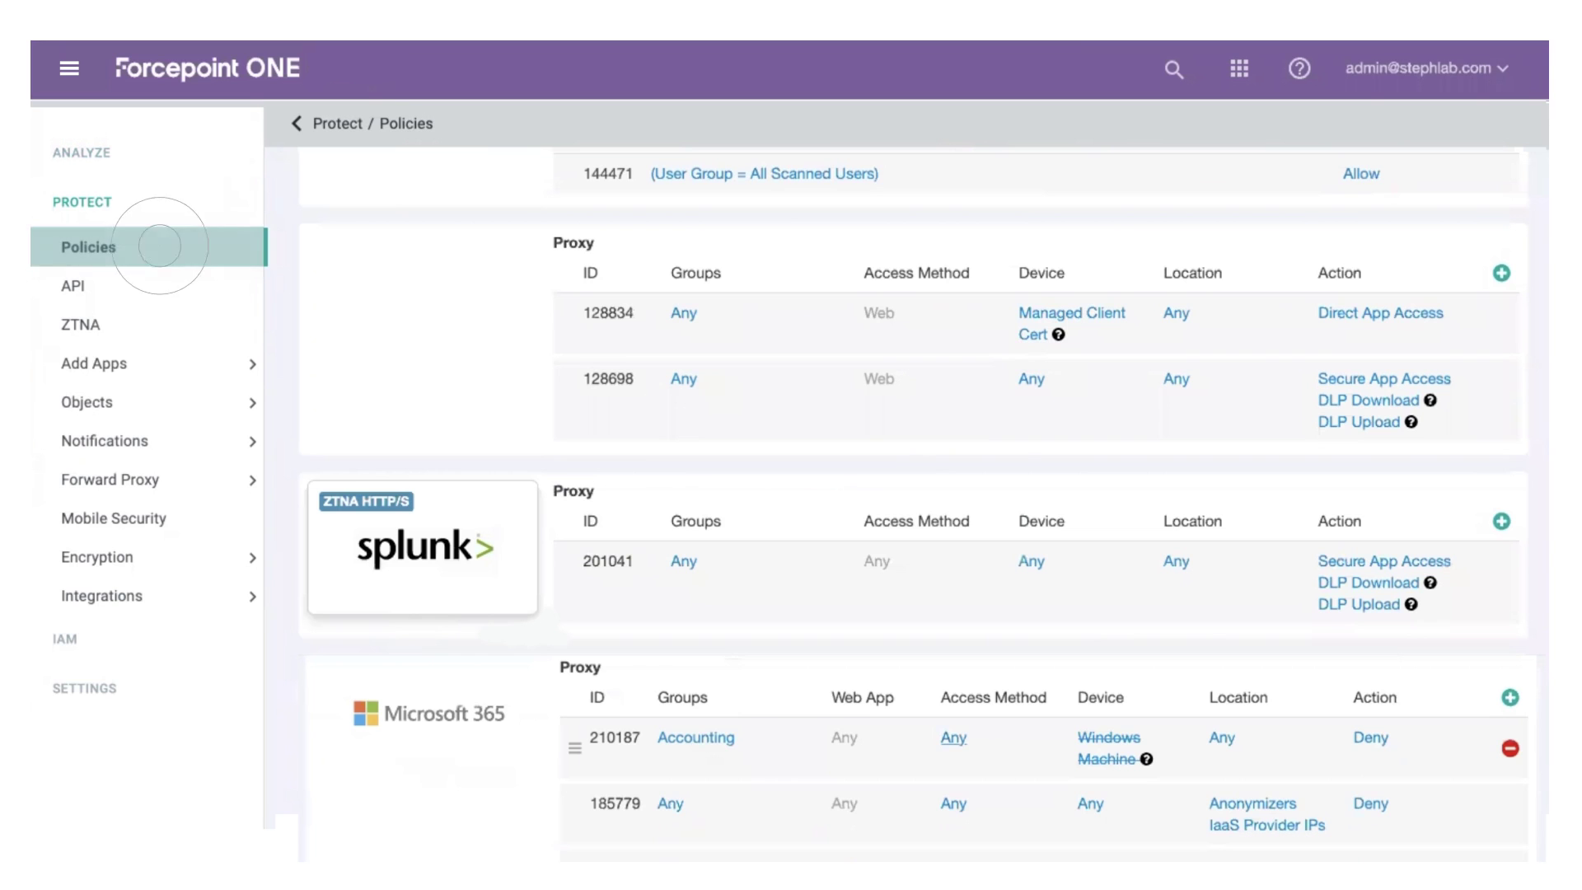
scroll(906, 506, down, 4)
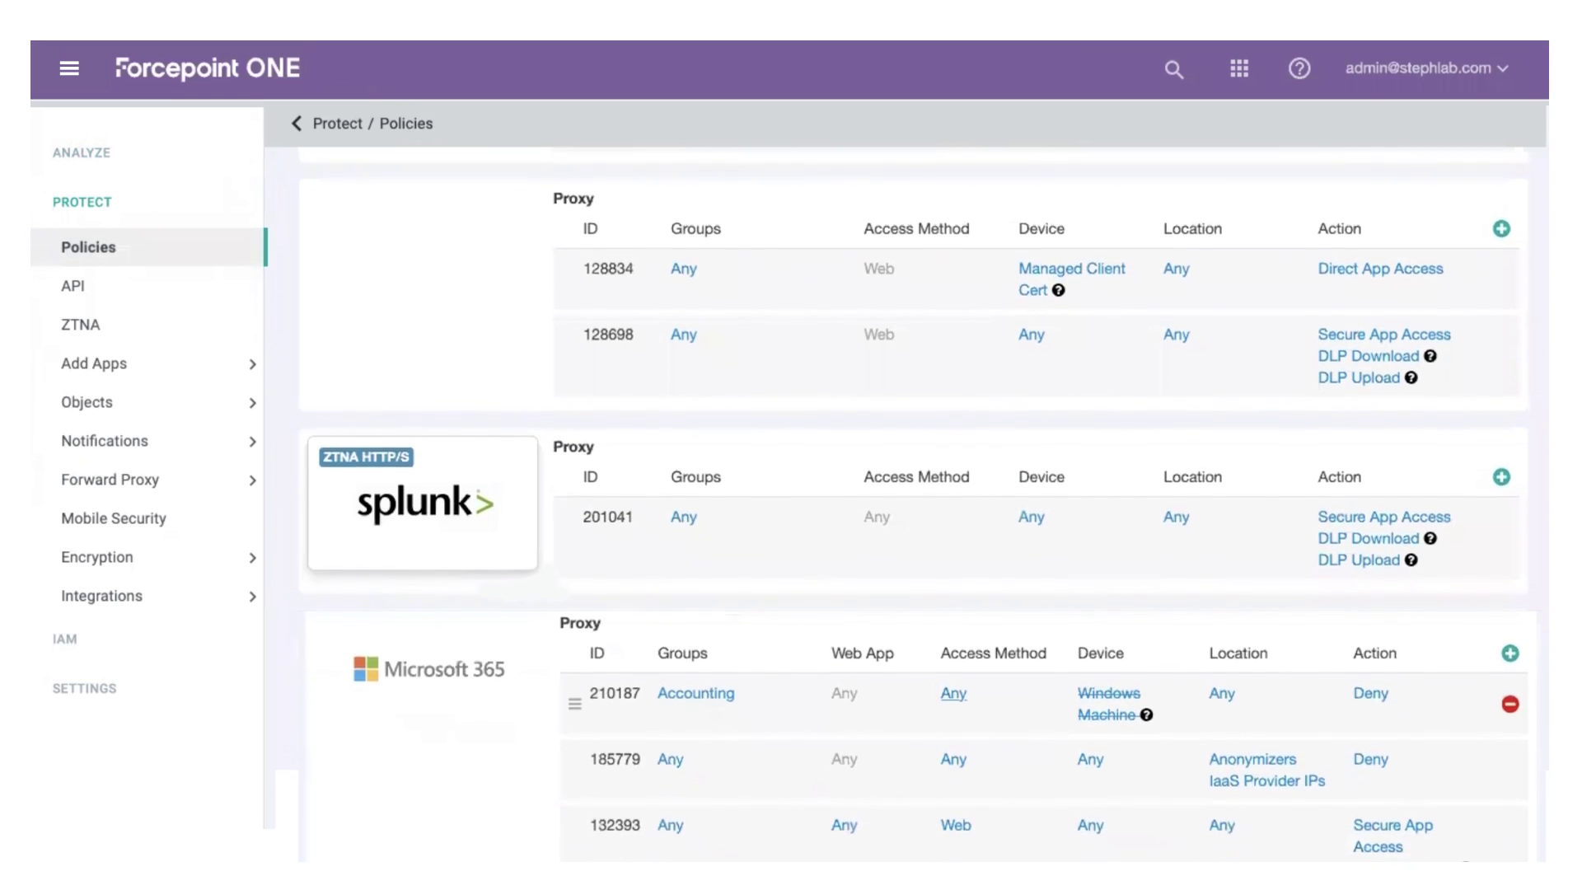
scroll(906, 506, down, 2)
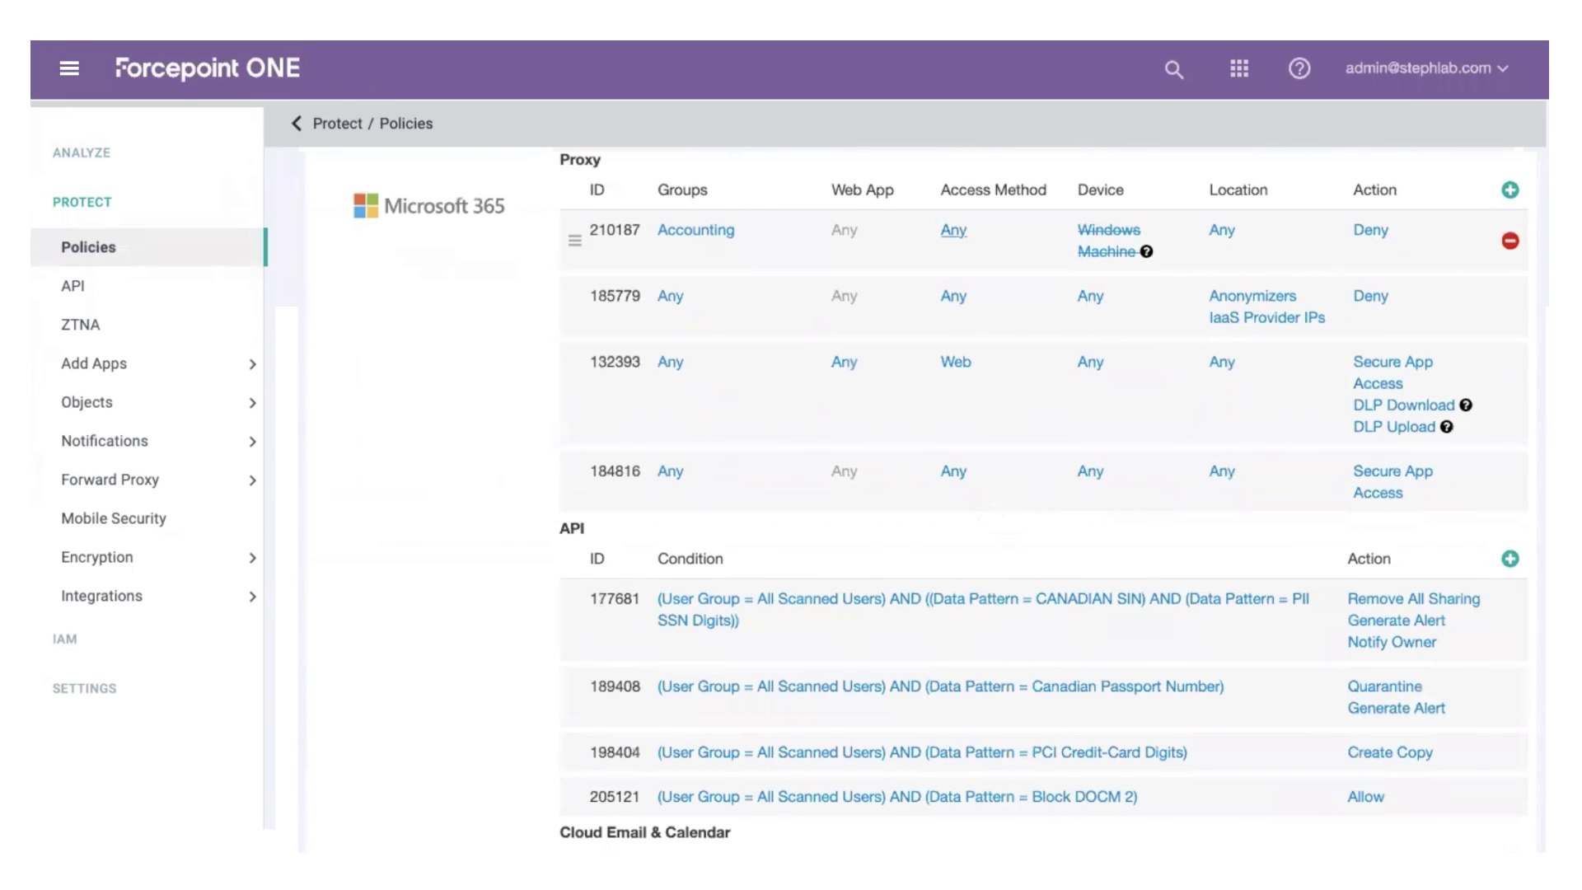
click(1109, 240)
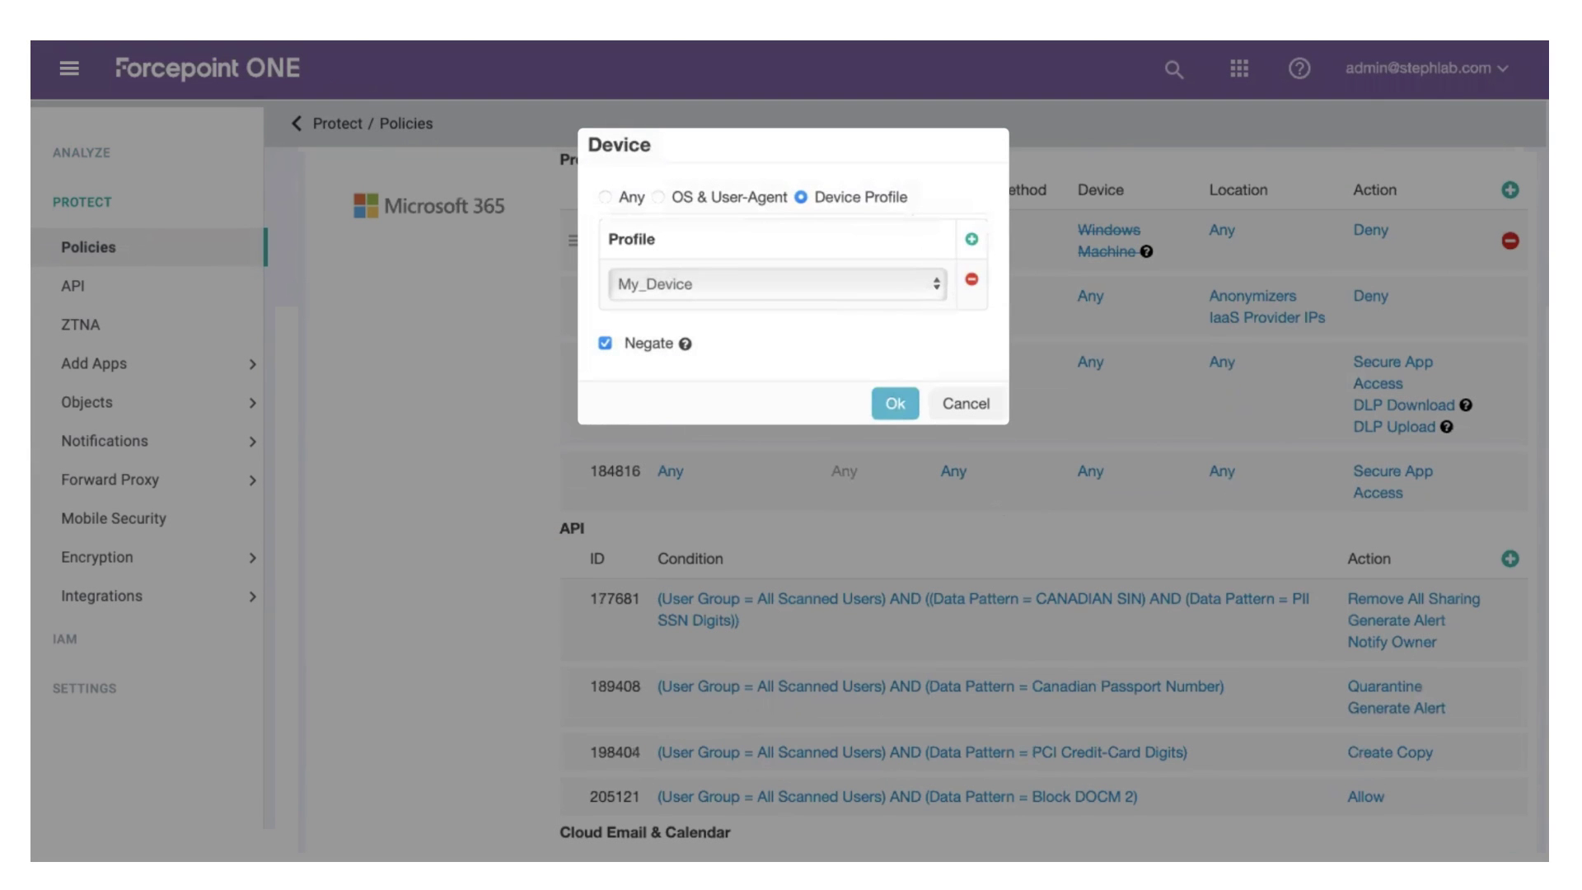
click(605, 196)
click(777, 283)
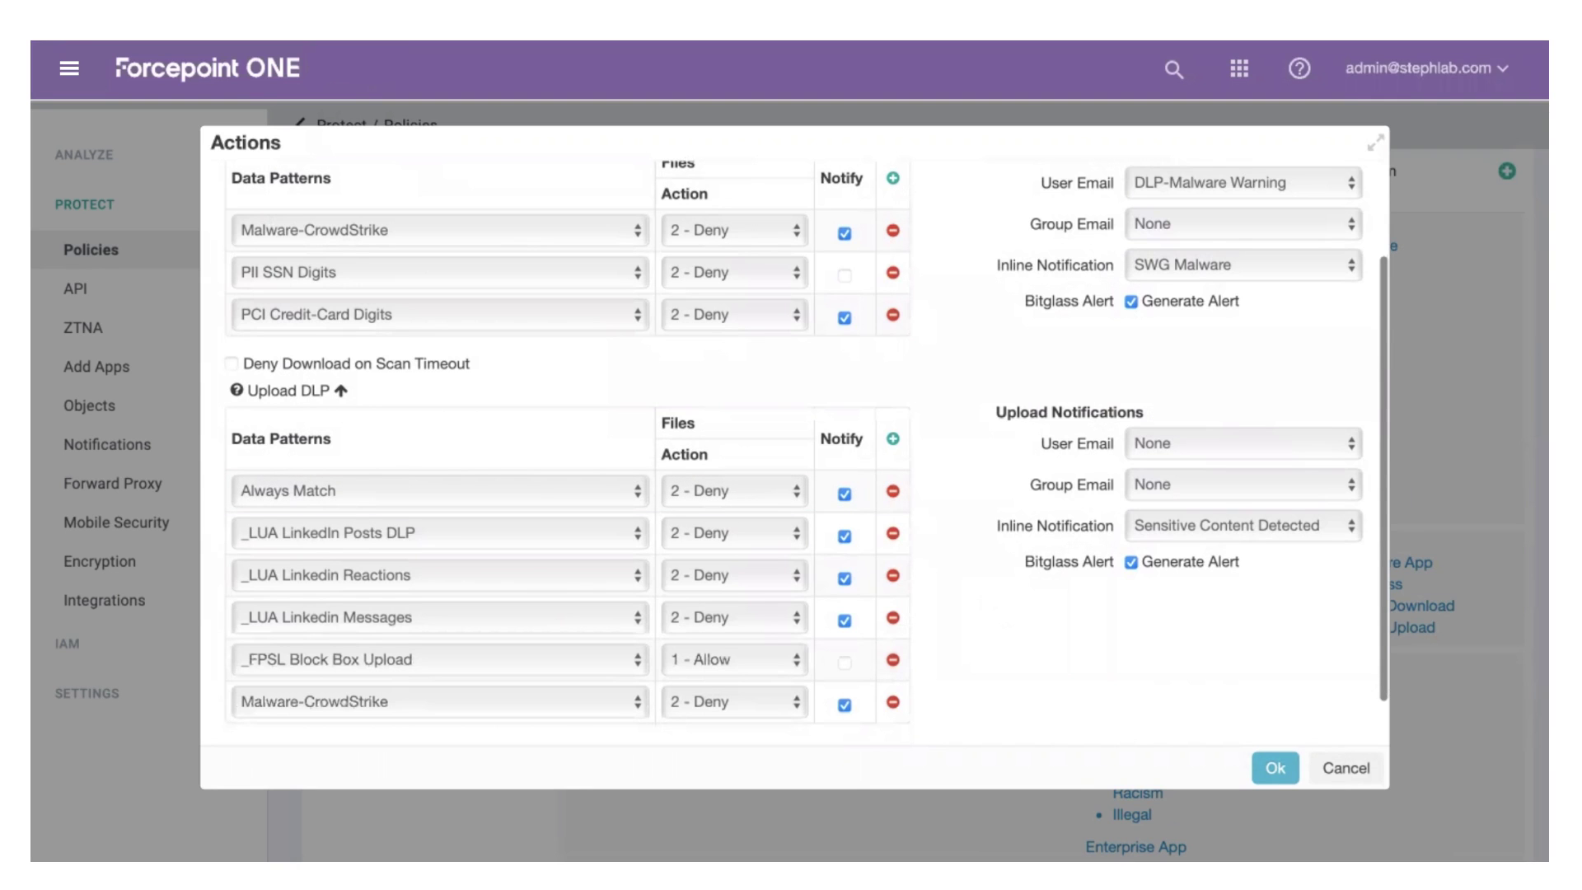
click(1275, 767)
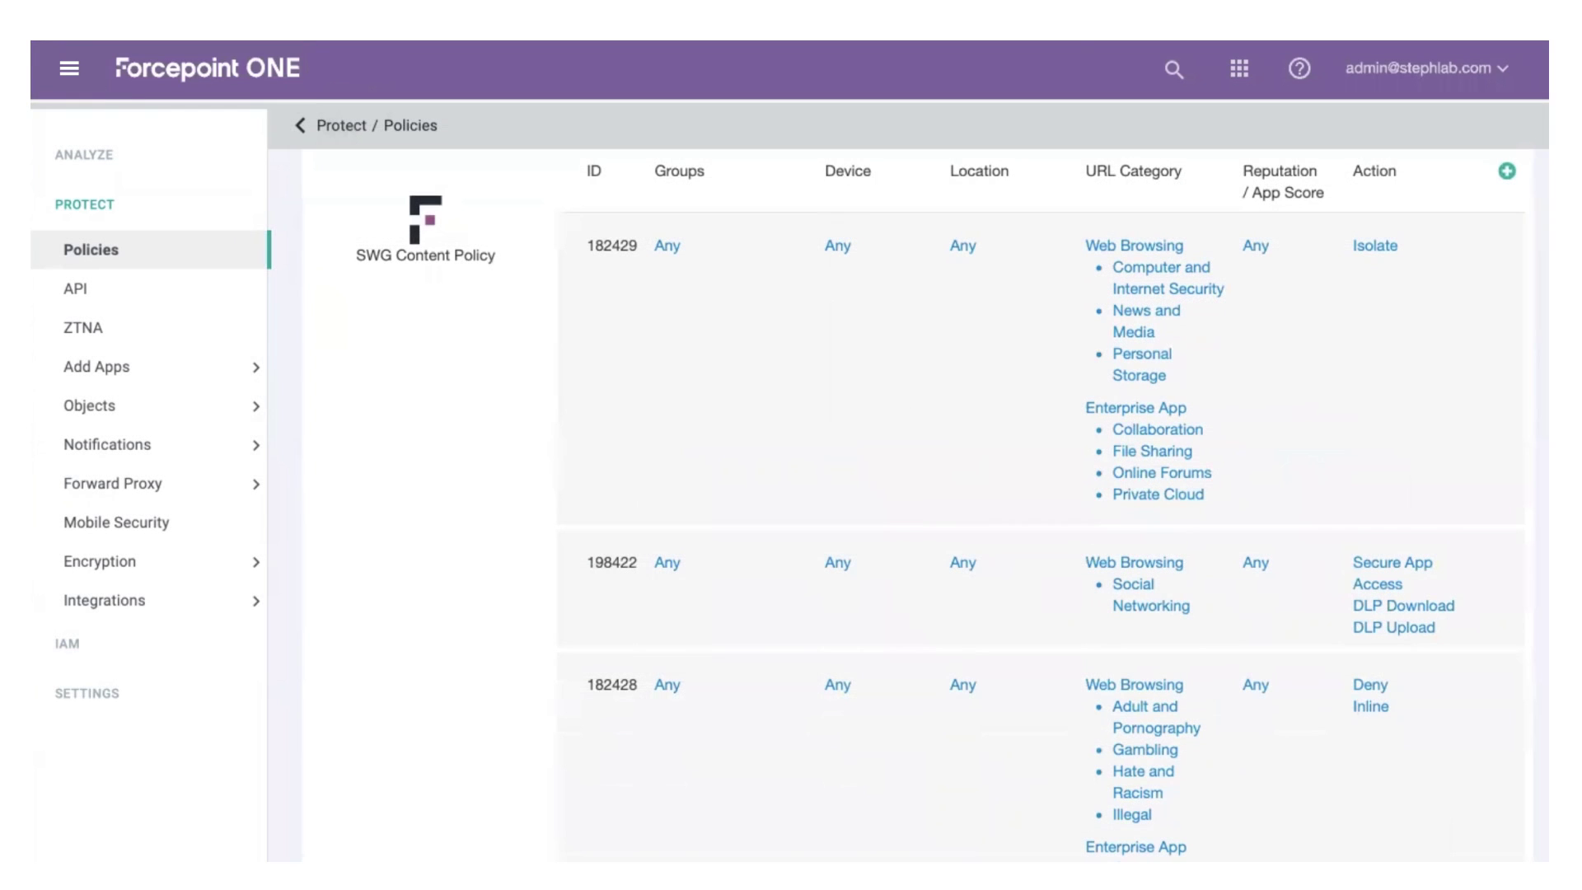
click(91, 404)
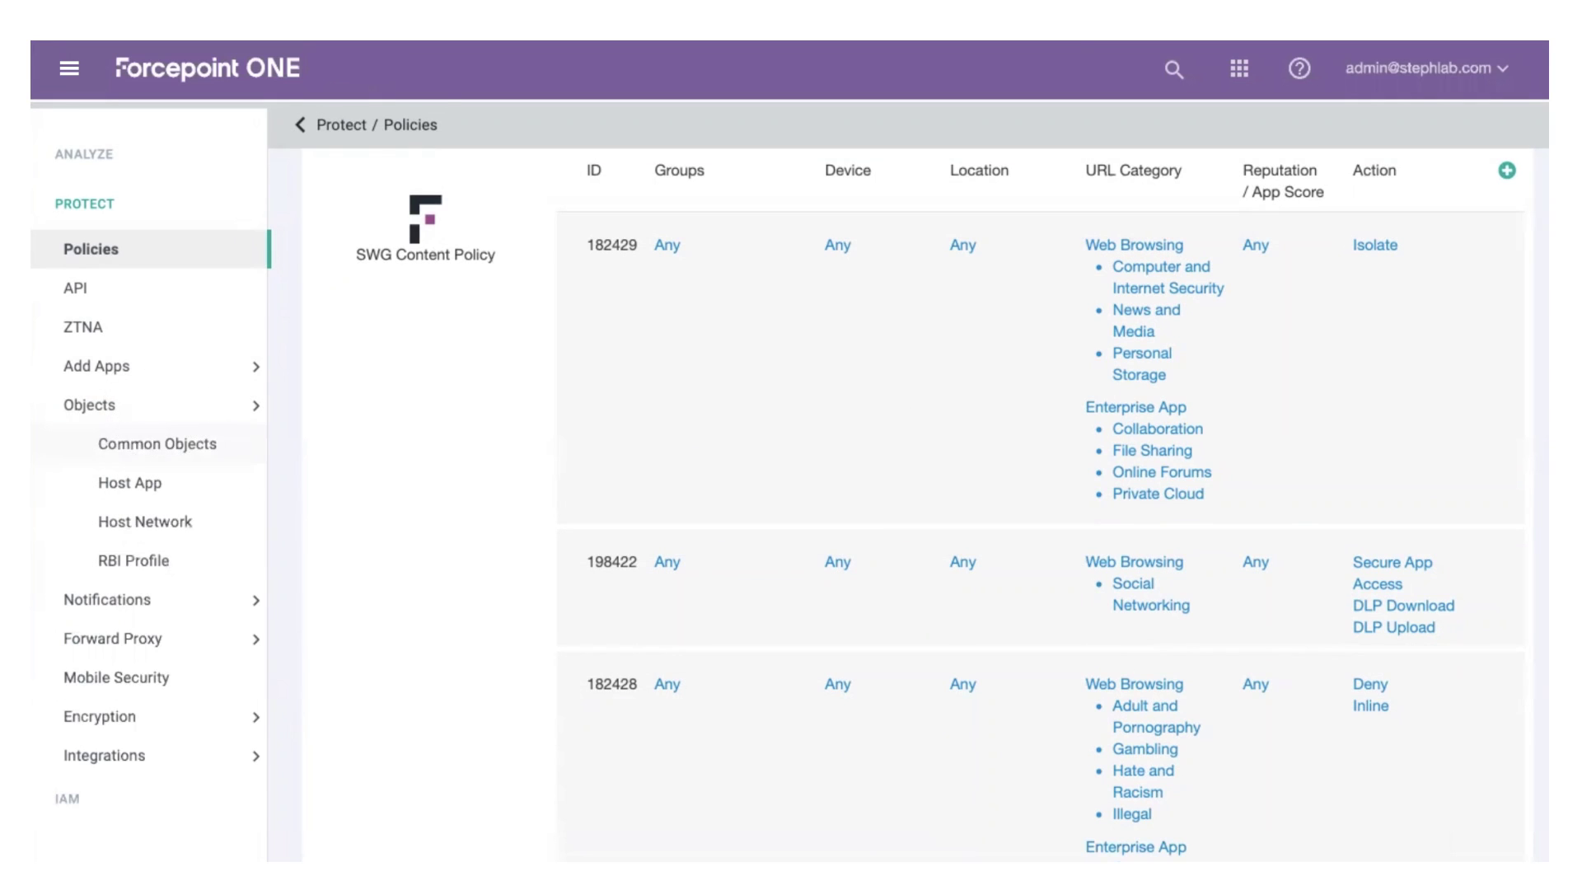
click(157, 443)
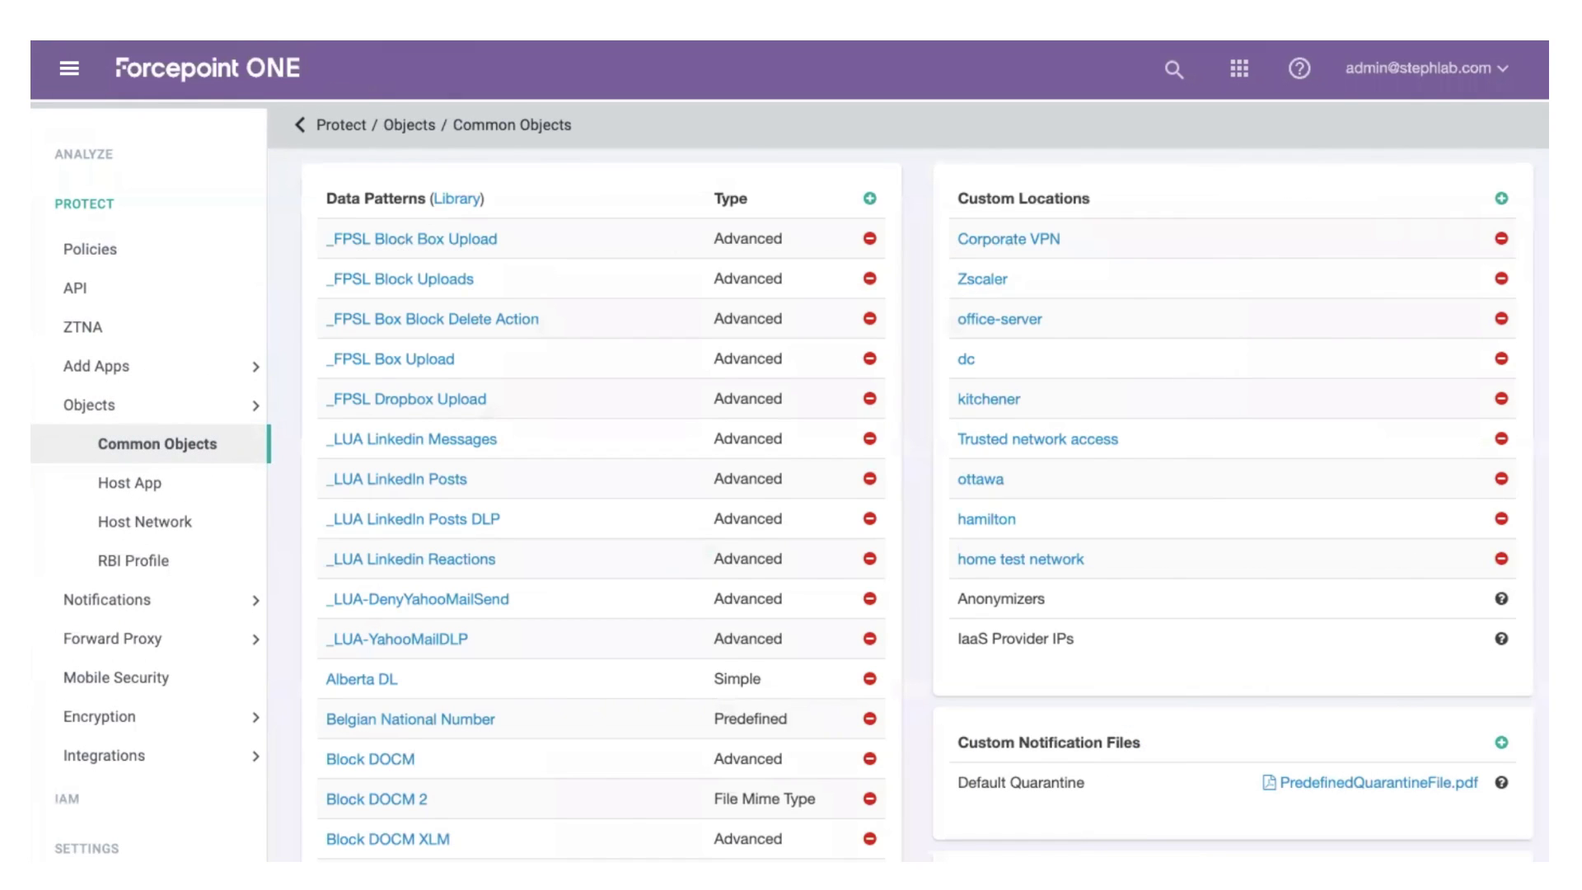
click(455, 198)
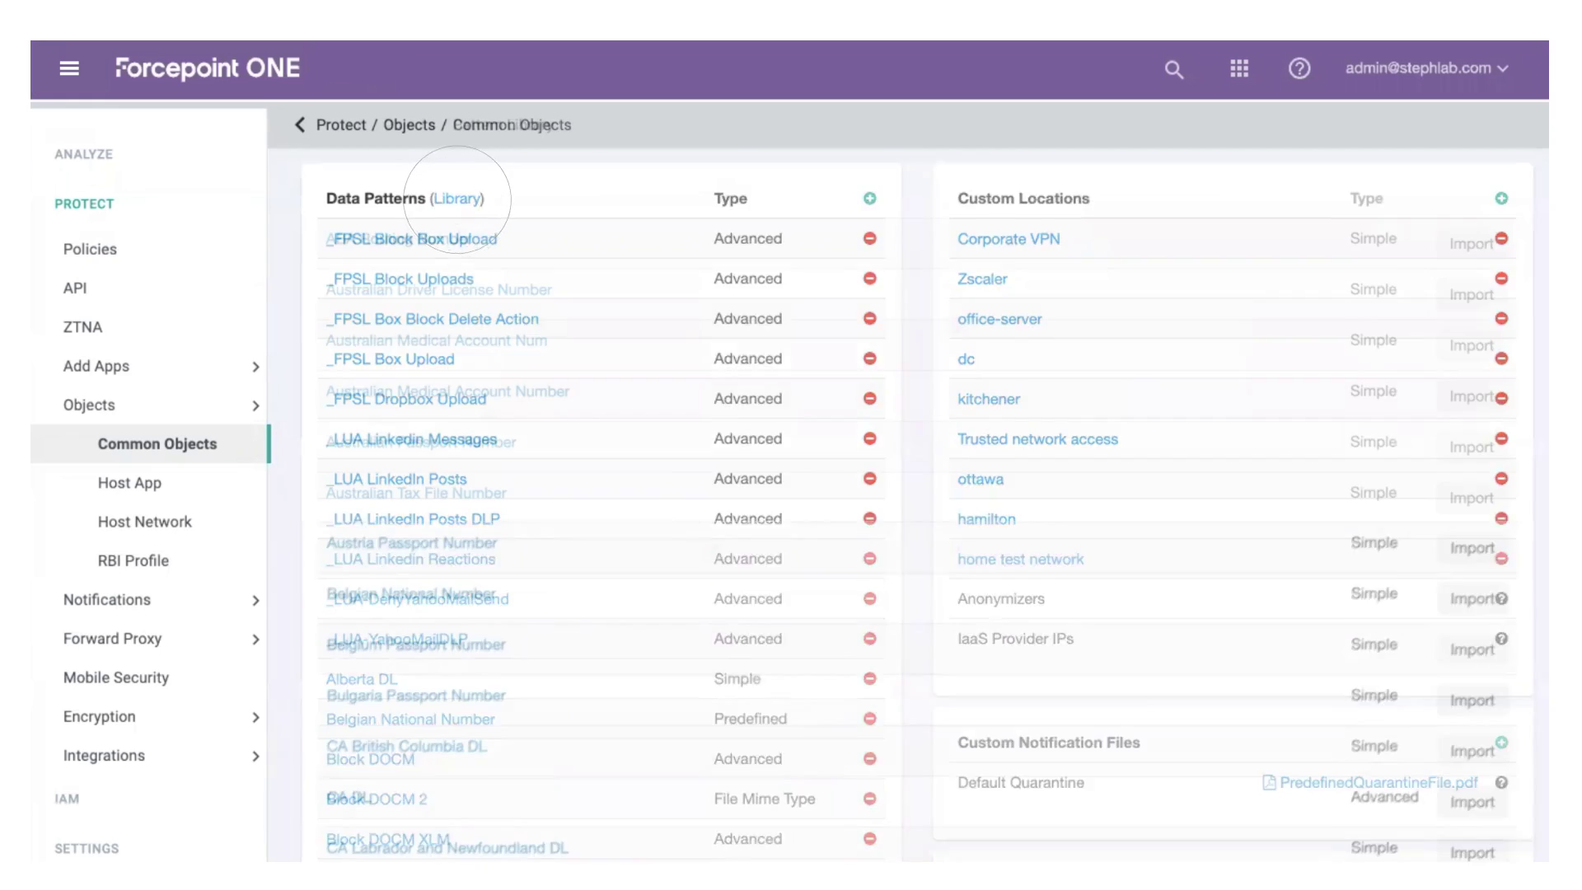
scroll(917, 480, down, 10)
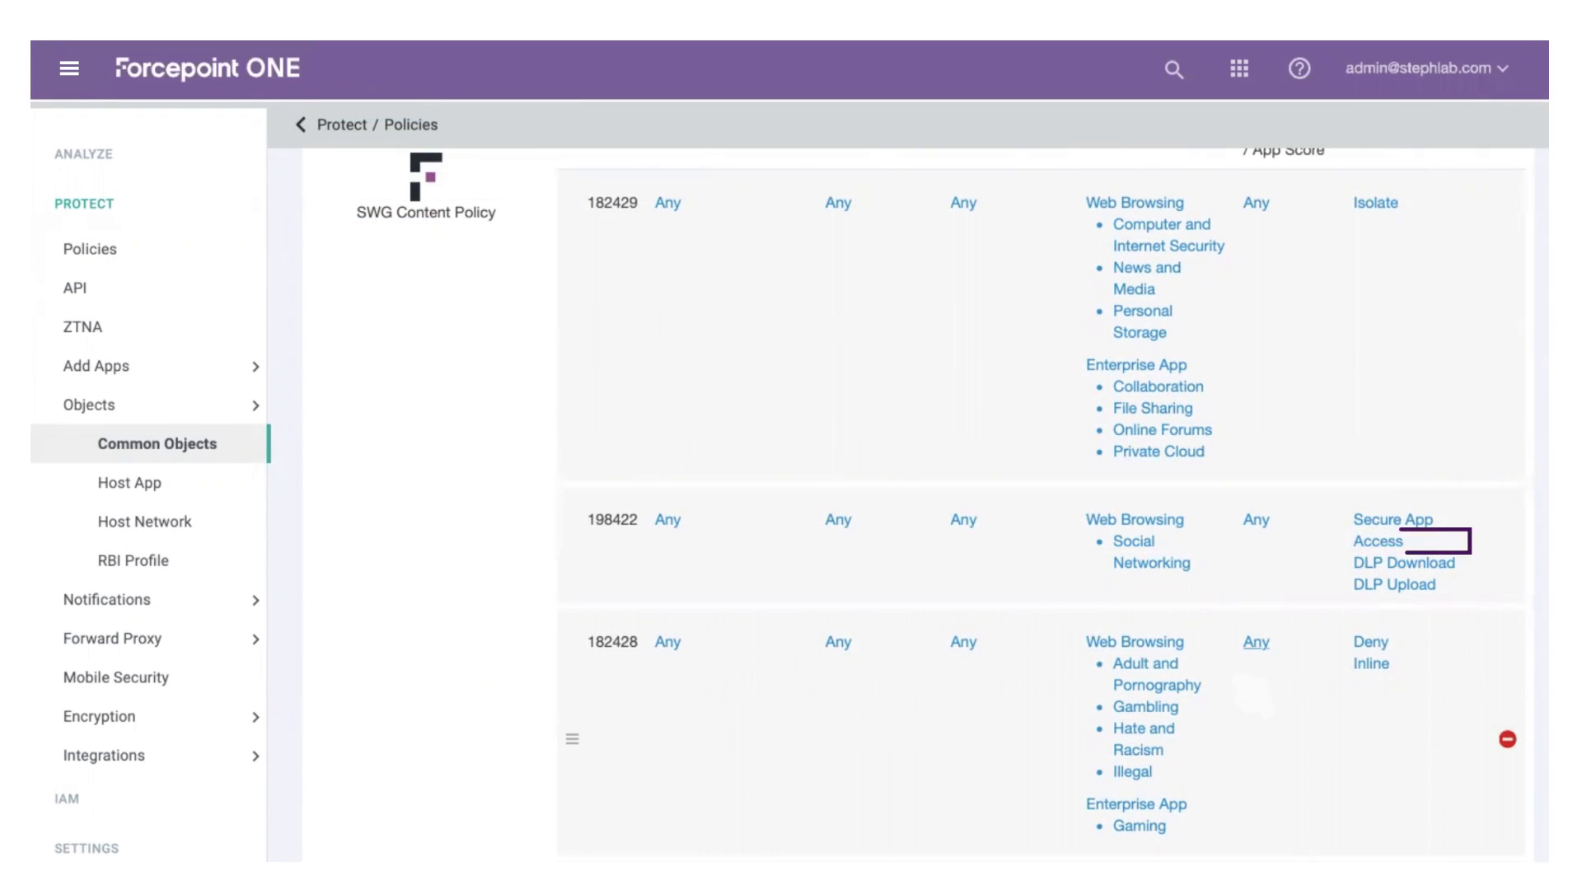
Review the Secure App Access actions of social networking policy 198422 and accept them.
click(1378, 540)
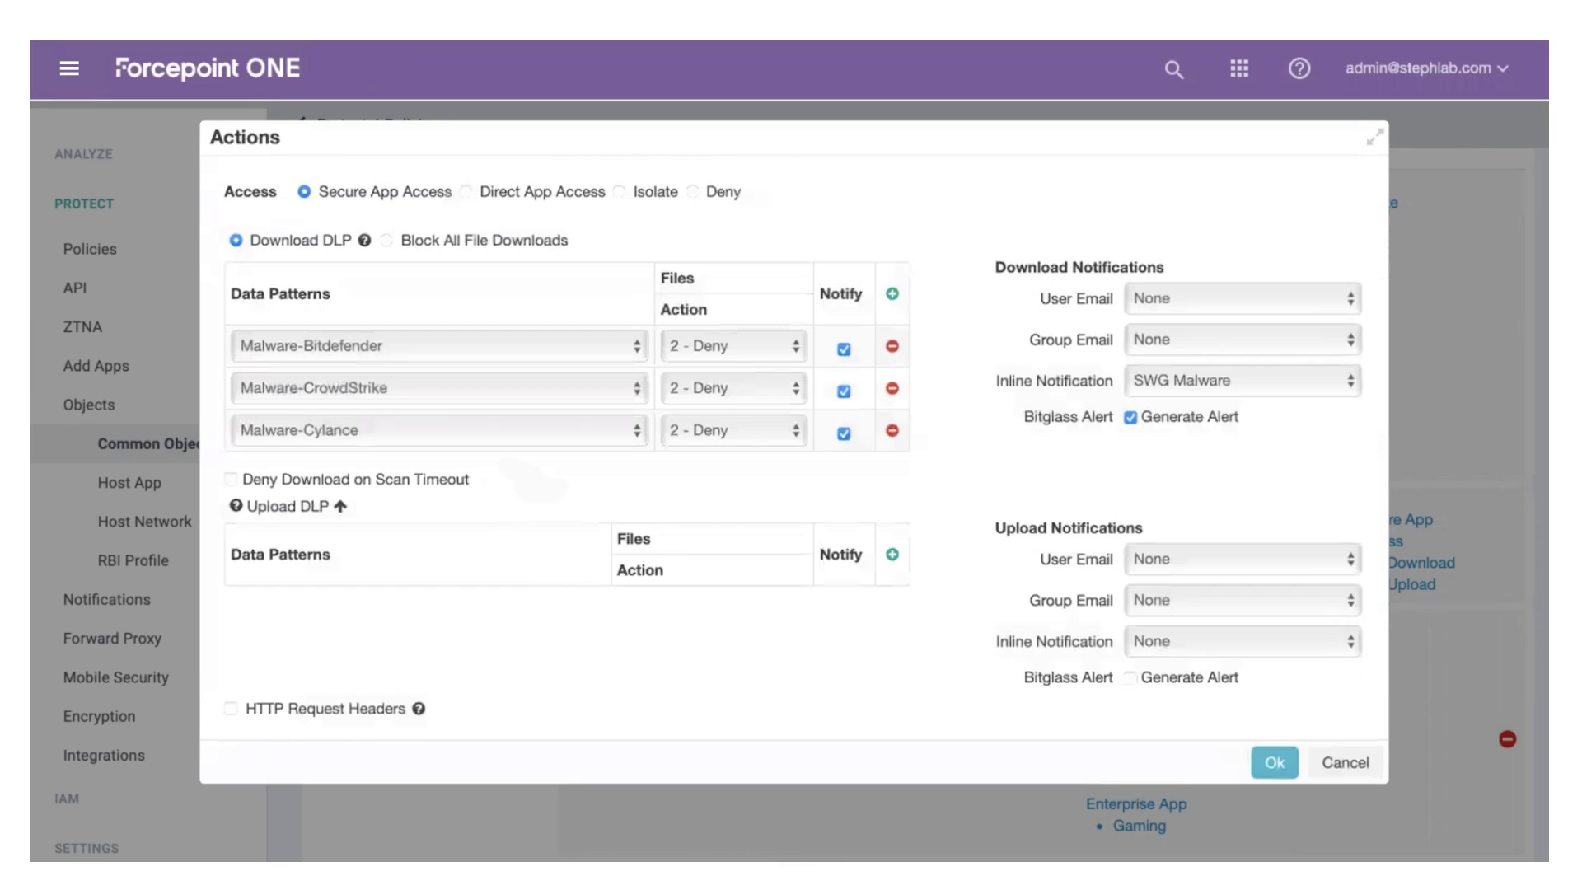
click(1274, 762)
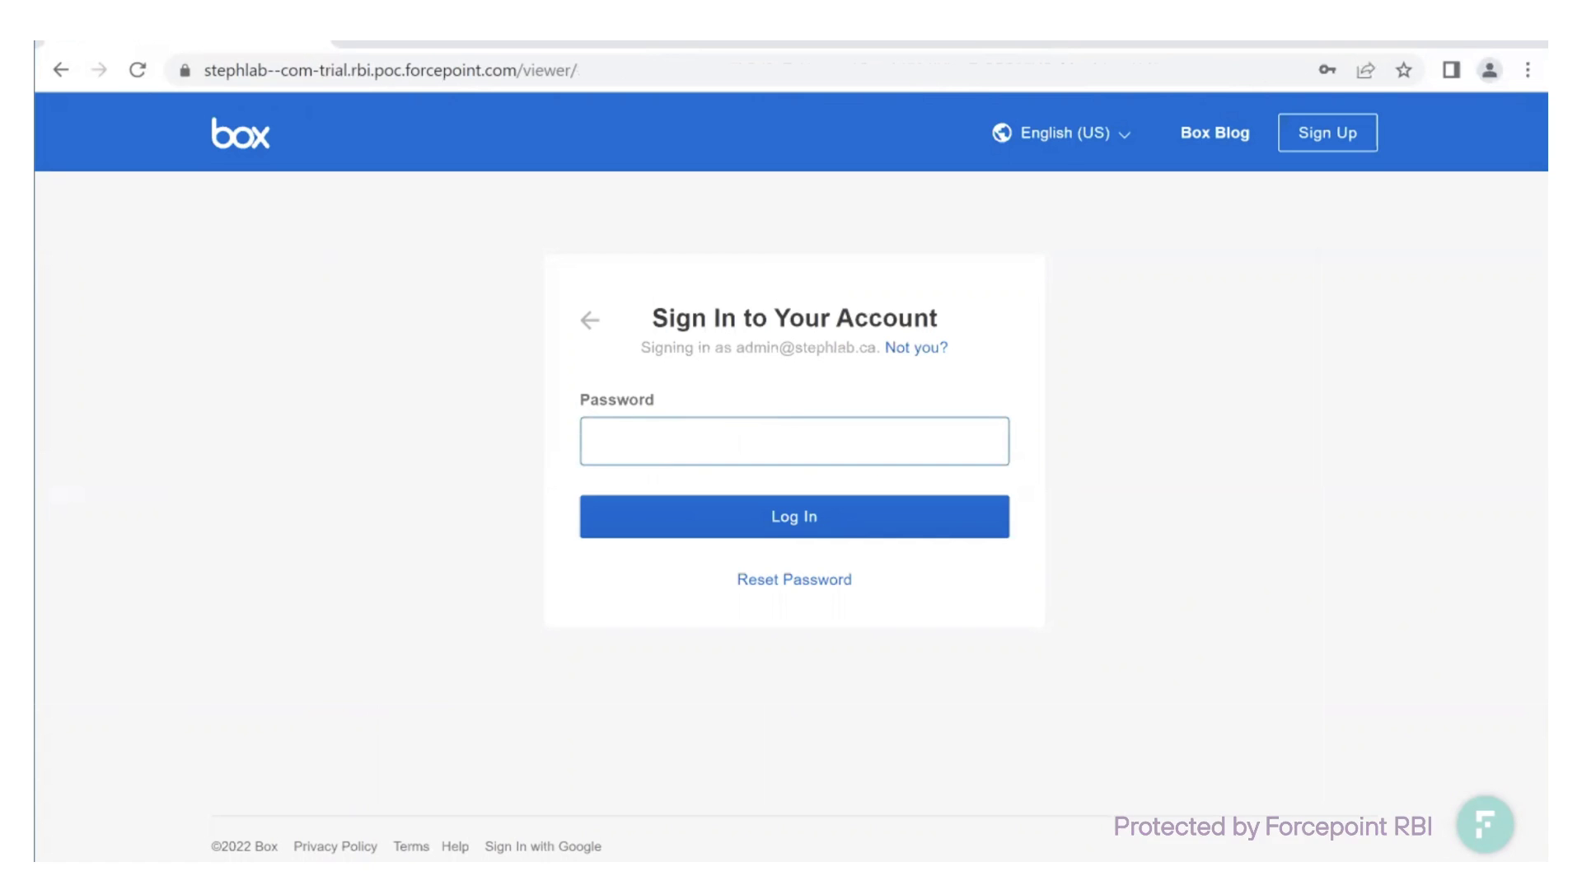
Sign in to Box with the account password and download mortgage_application.docx.
text(••)
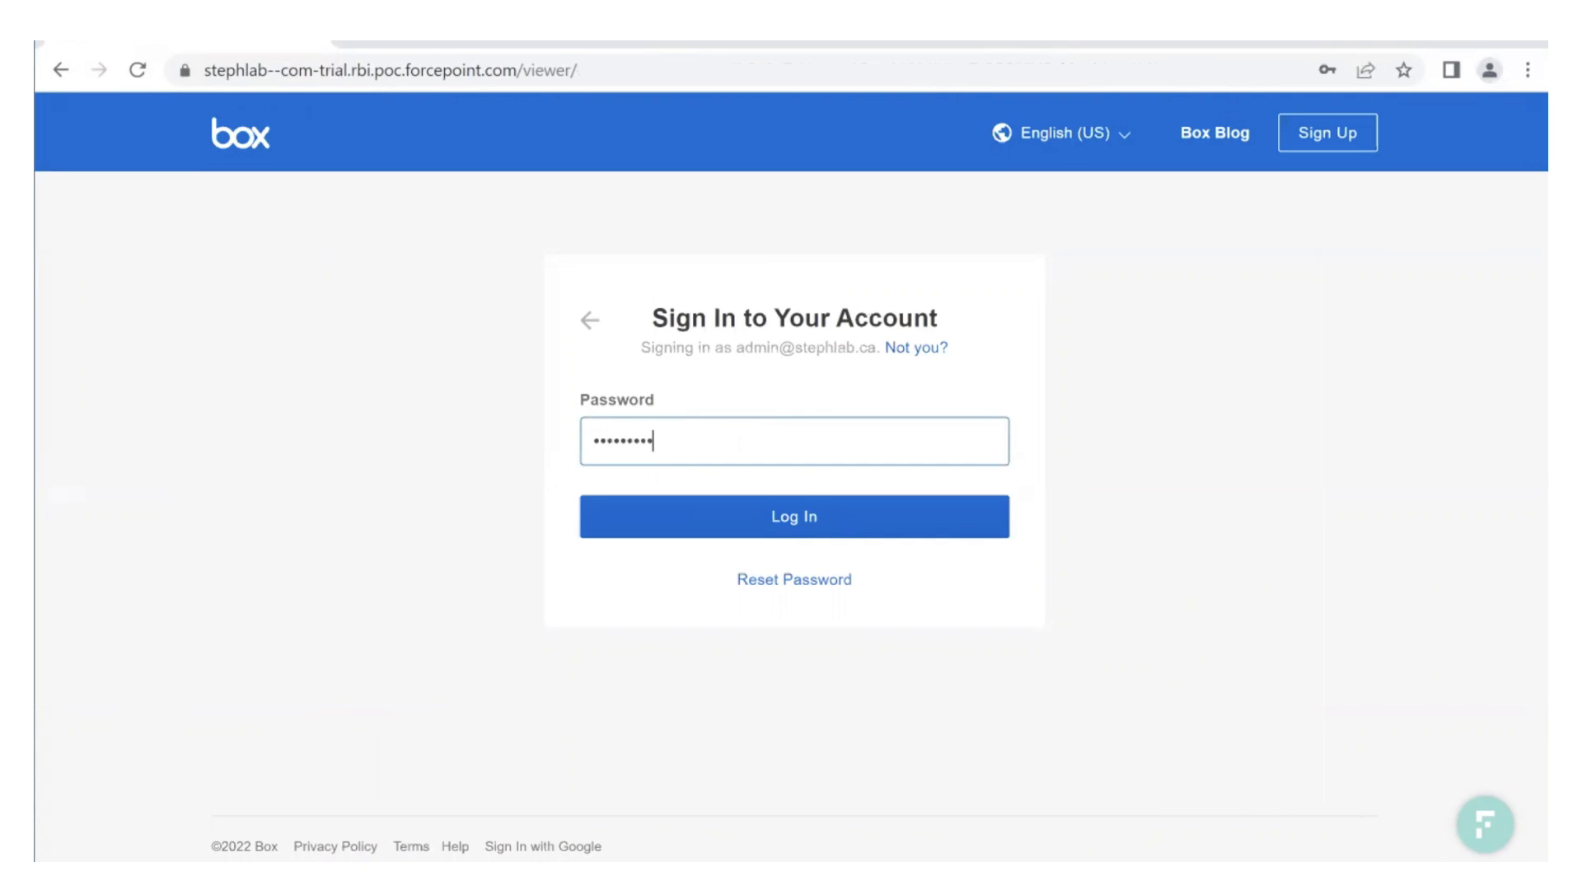
click(796, 519)
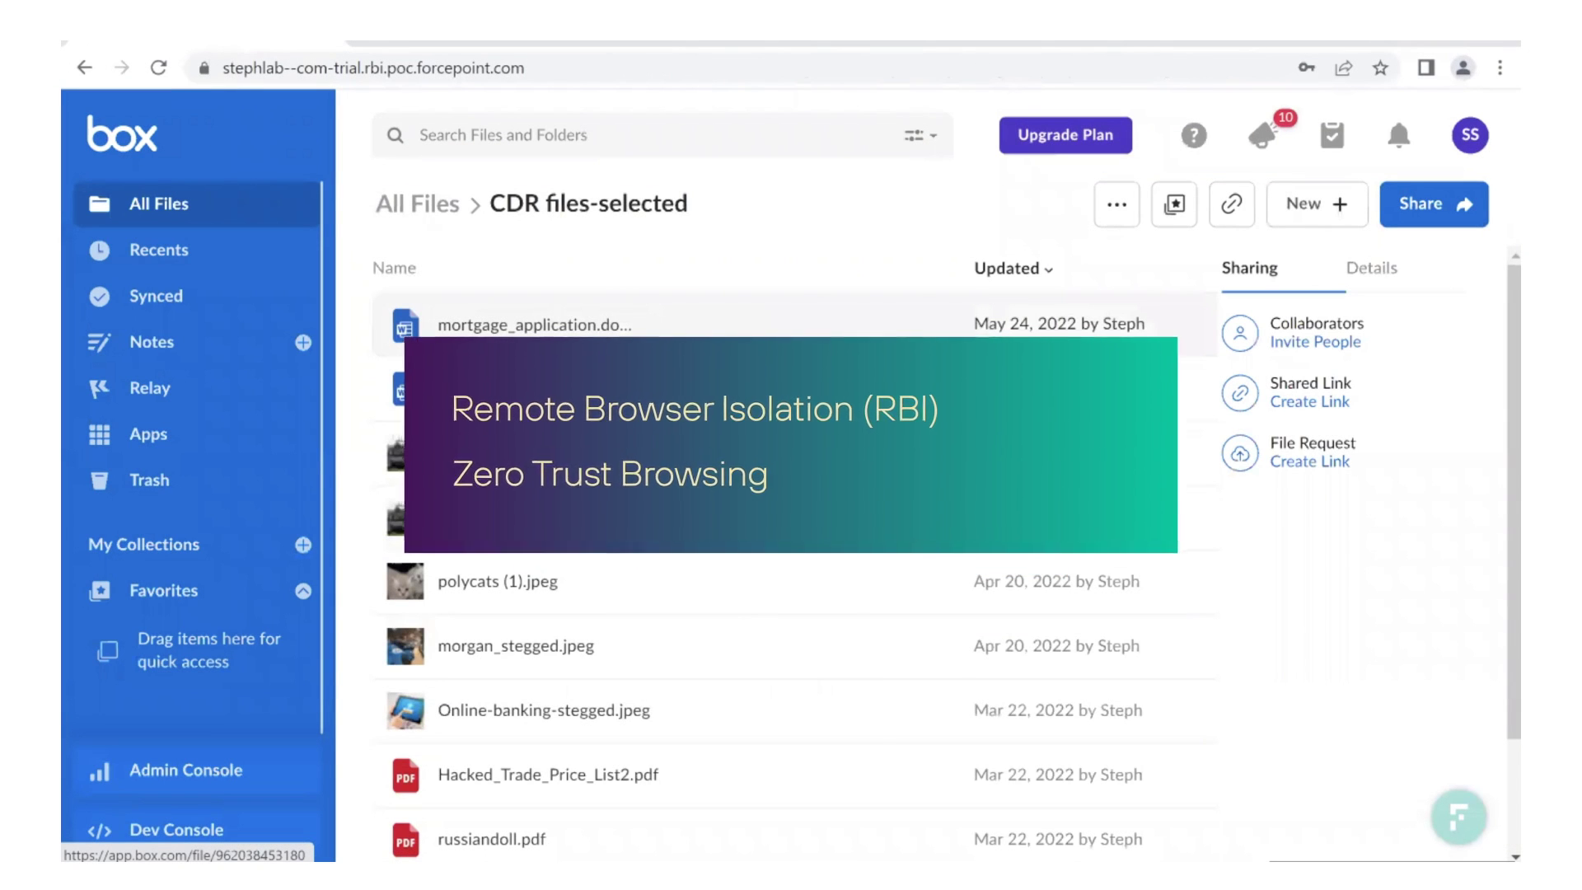
click(1000, 324)
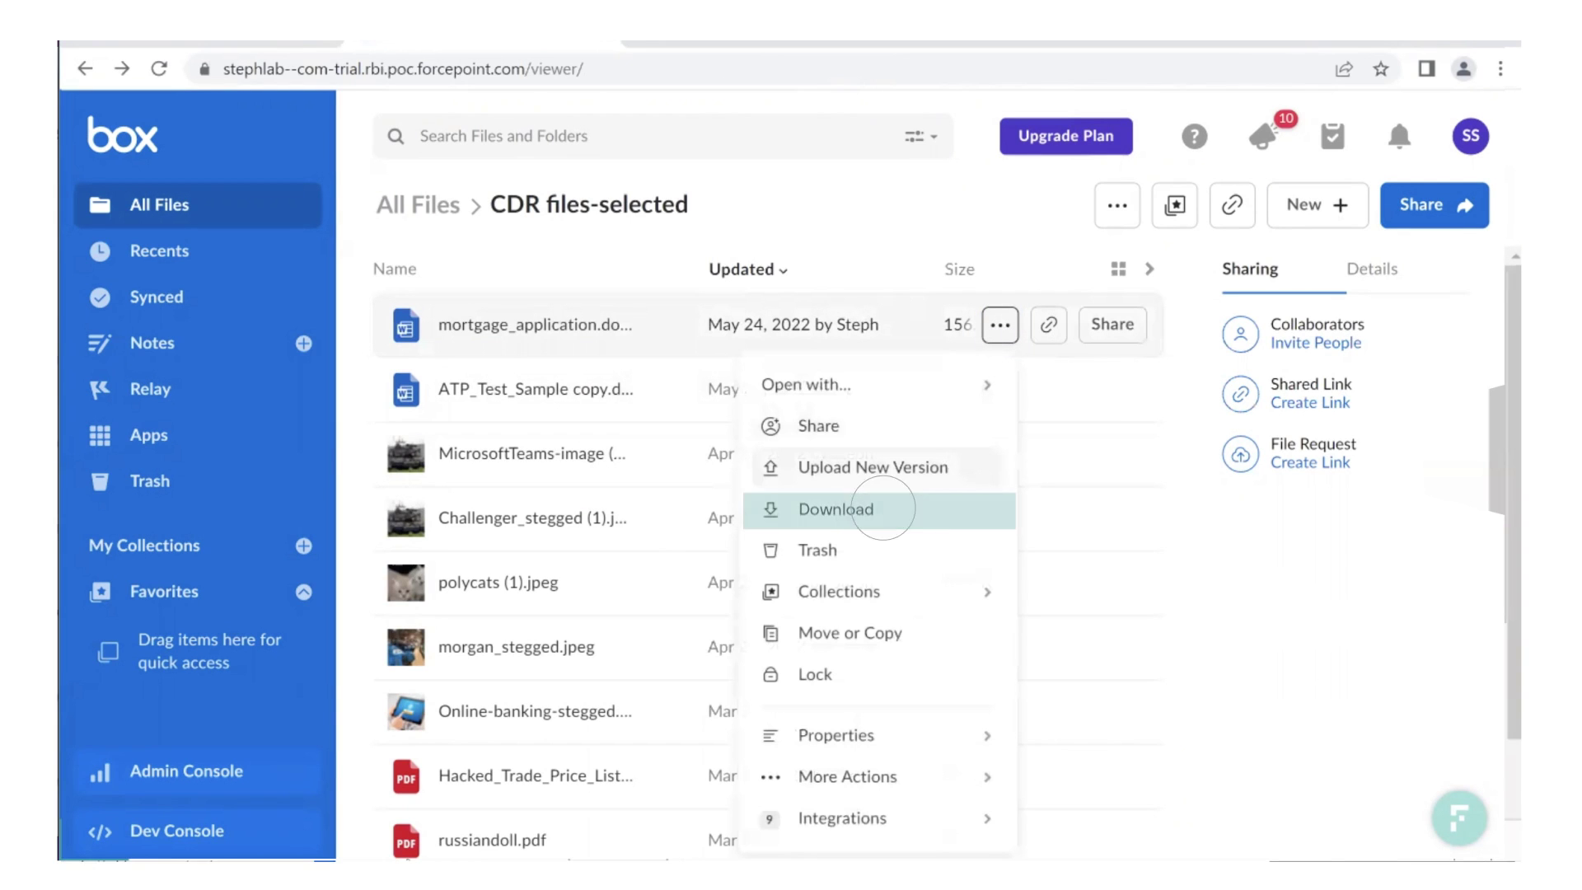
click(835, 508)
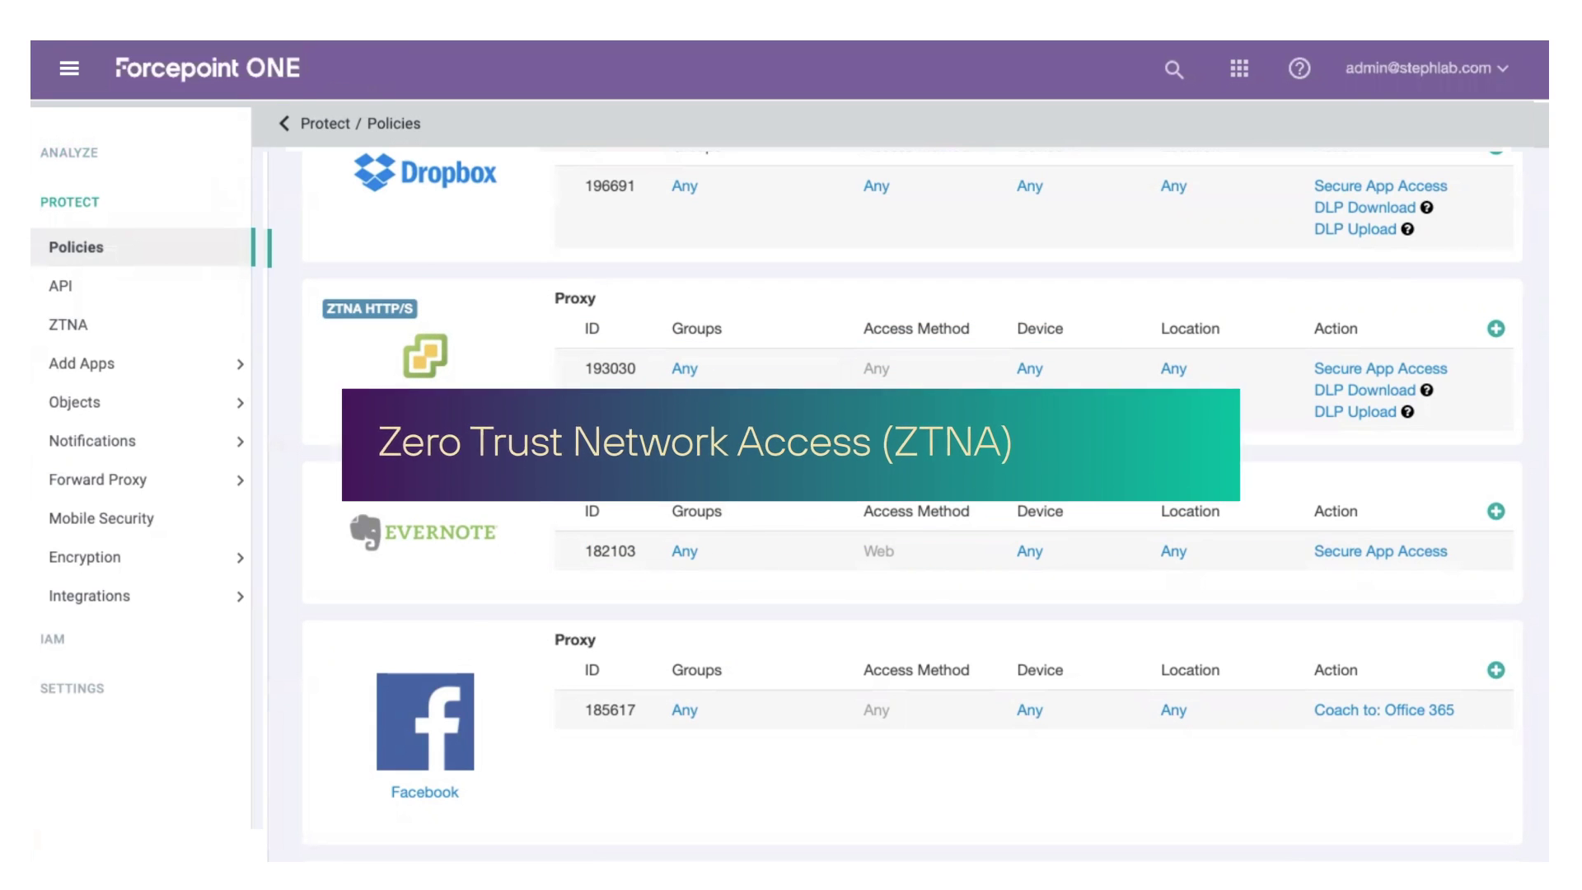
click(685, 369)
click(661, 185)
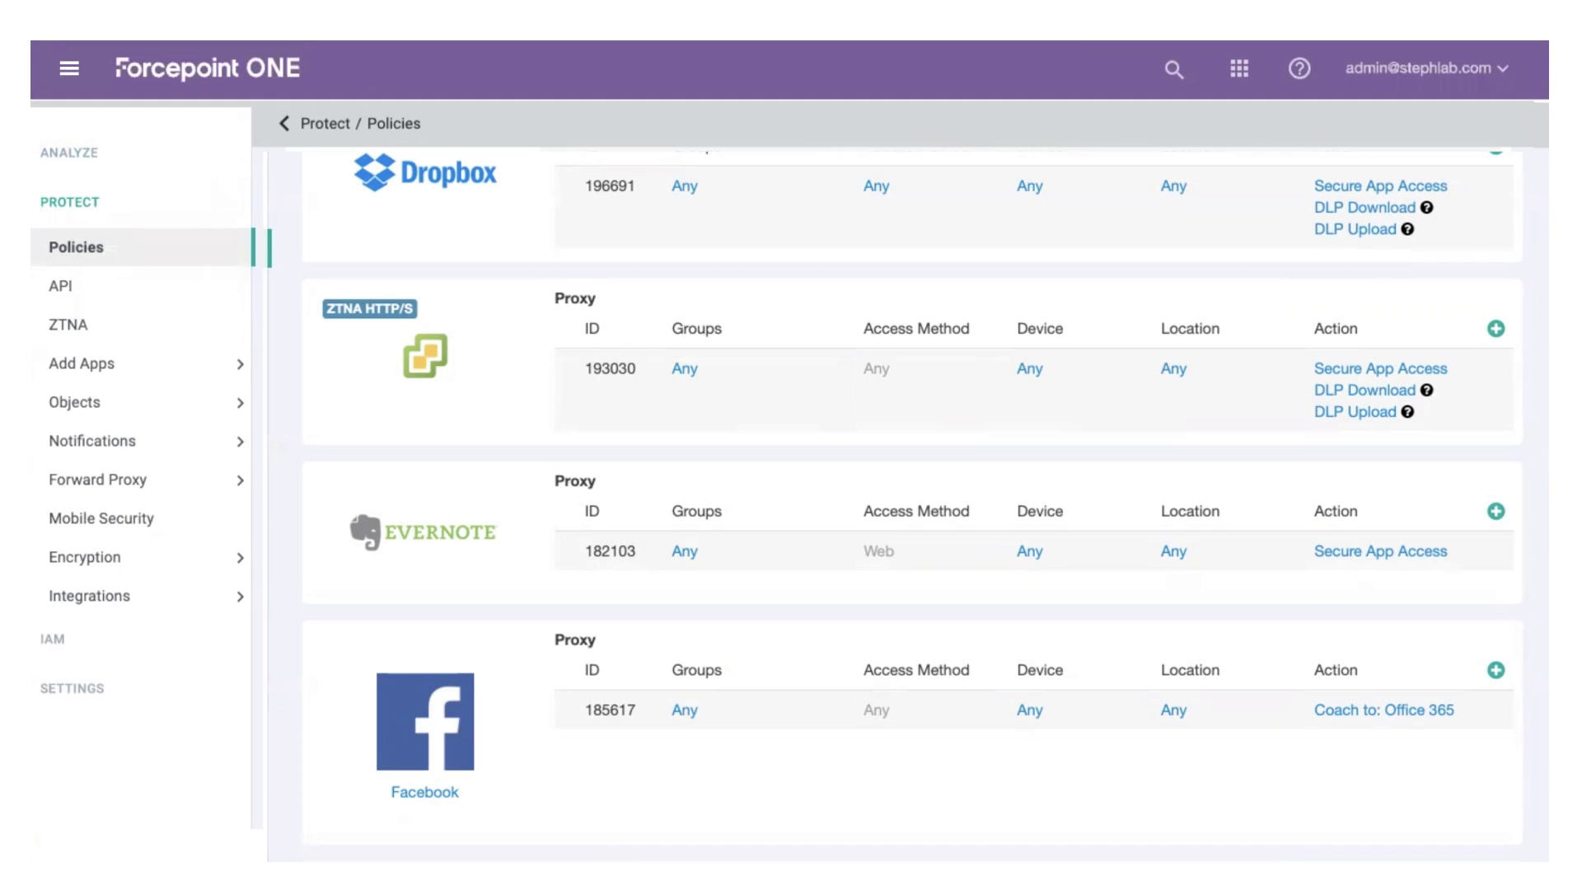
click(1031, 369)
click(661, 184)
click(778, 216)
click(1373, 390)
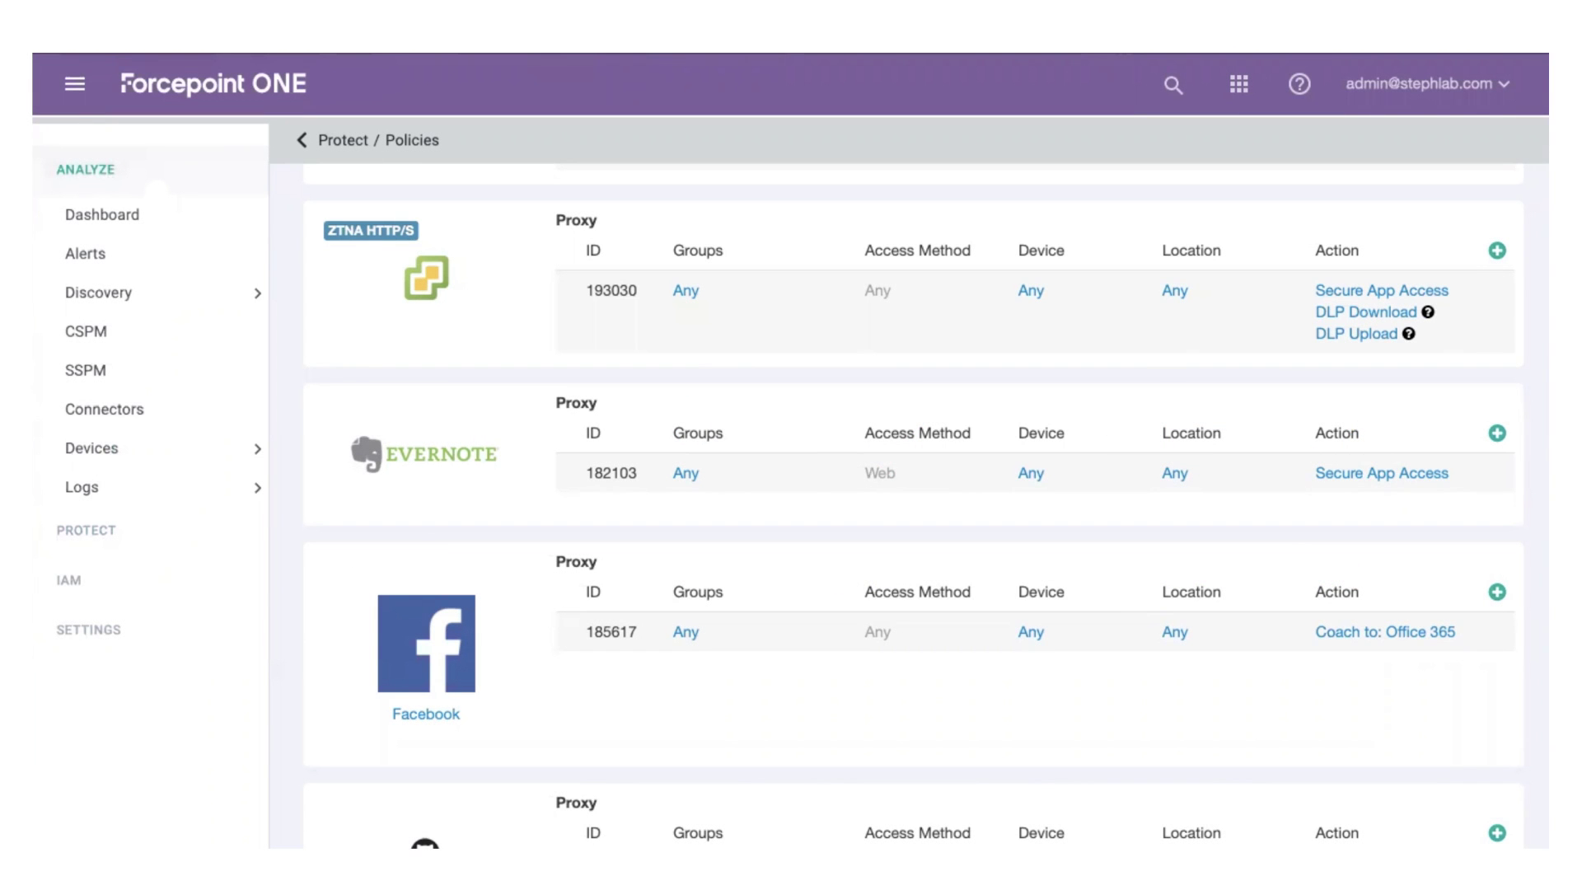
From the Analyze dashboard, drill into the Toronto-area marker and scroll to its Event Logs.
click(156, 212)
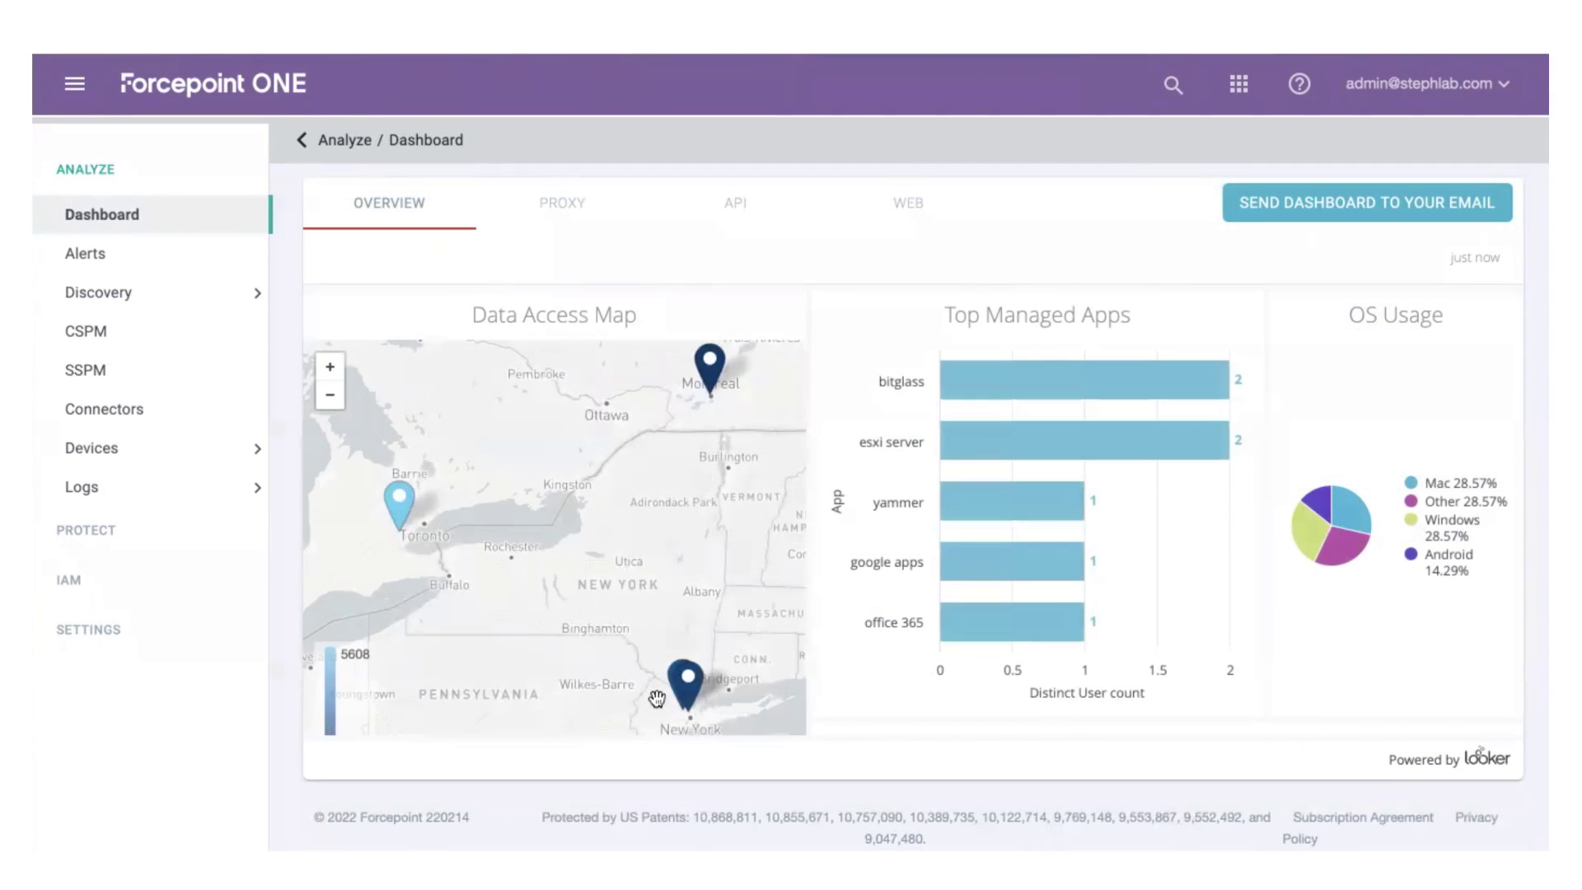
click(400, 504)
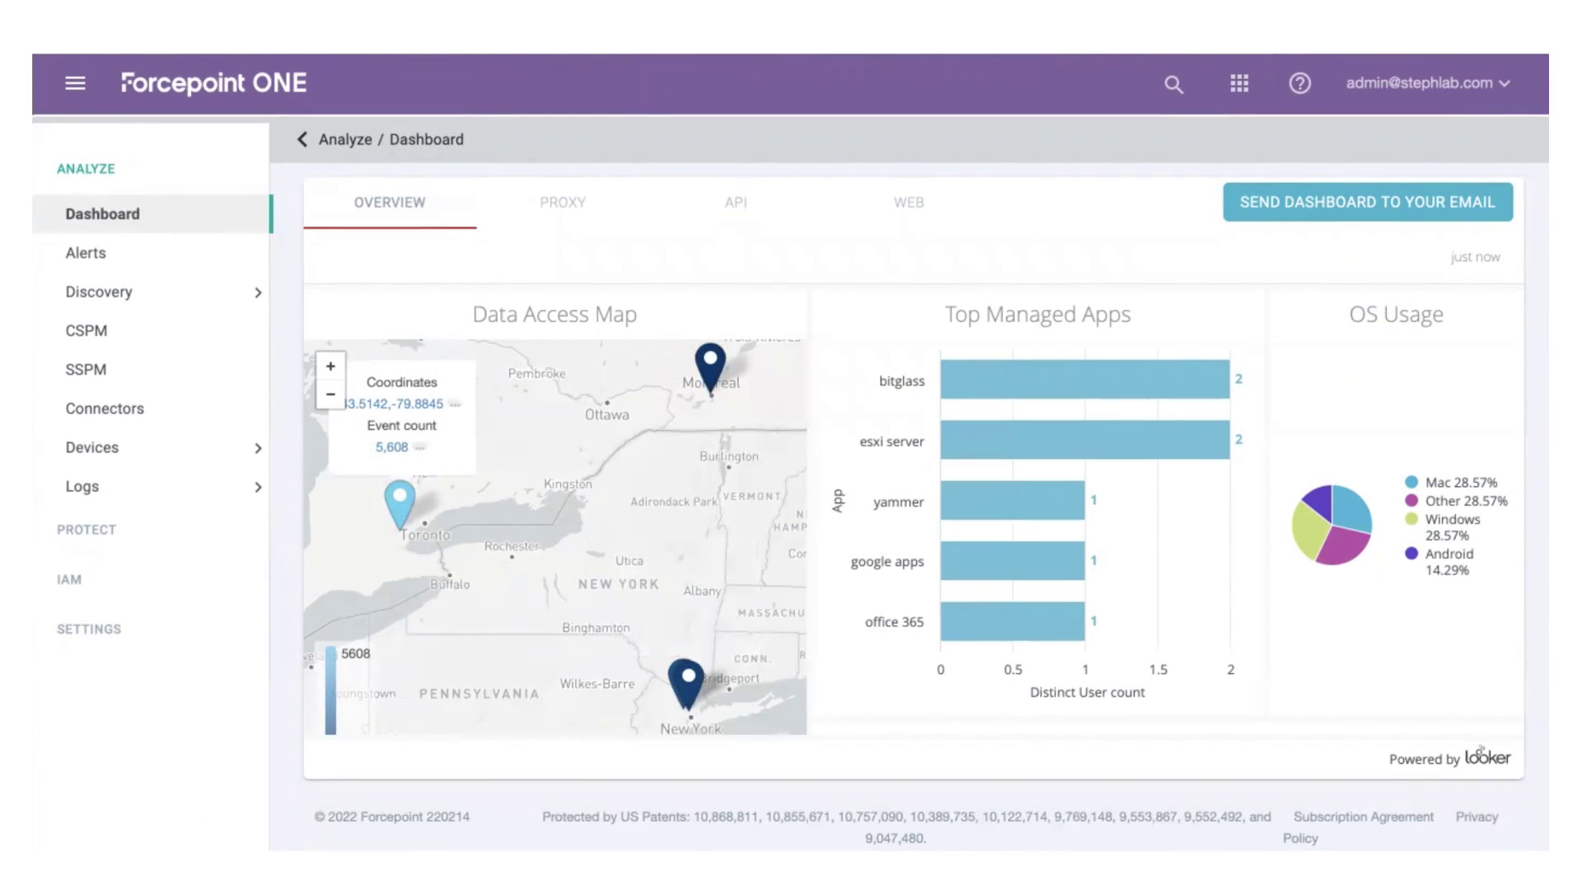
click(418, 446)
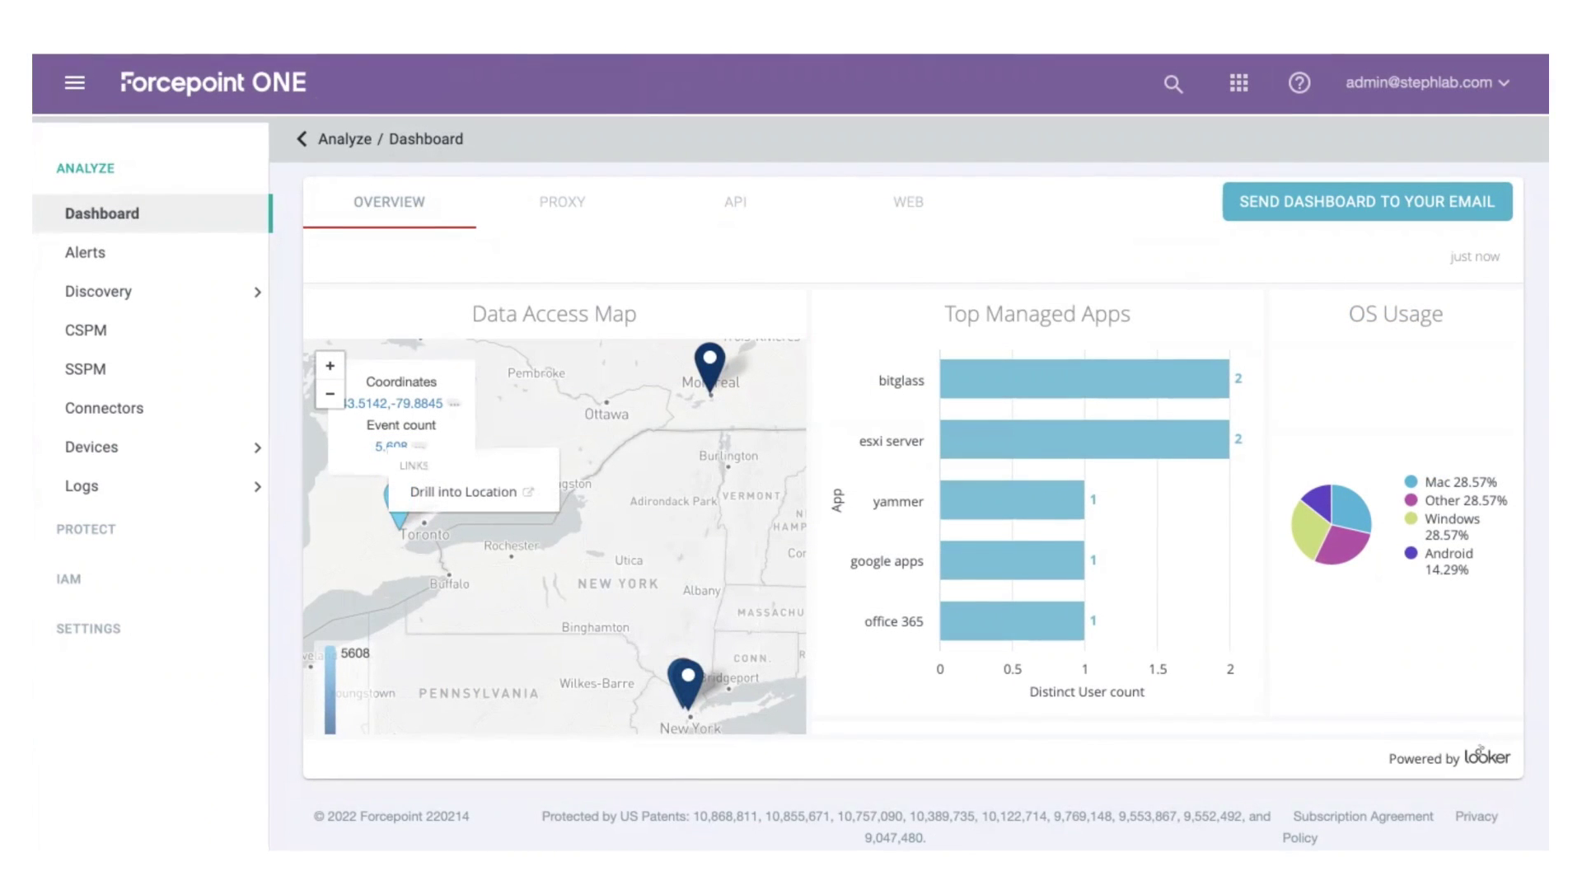
click(463, 492)
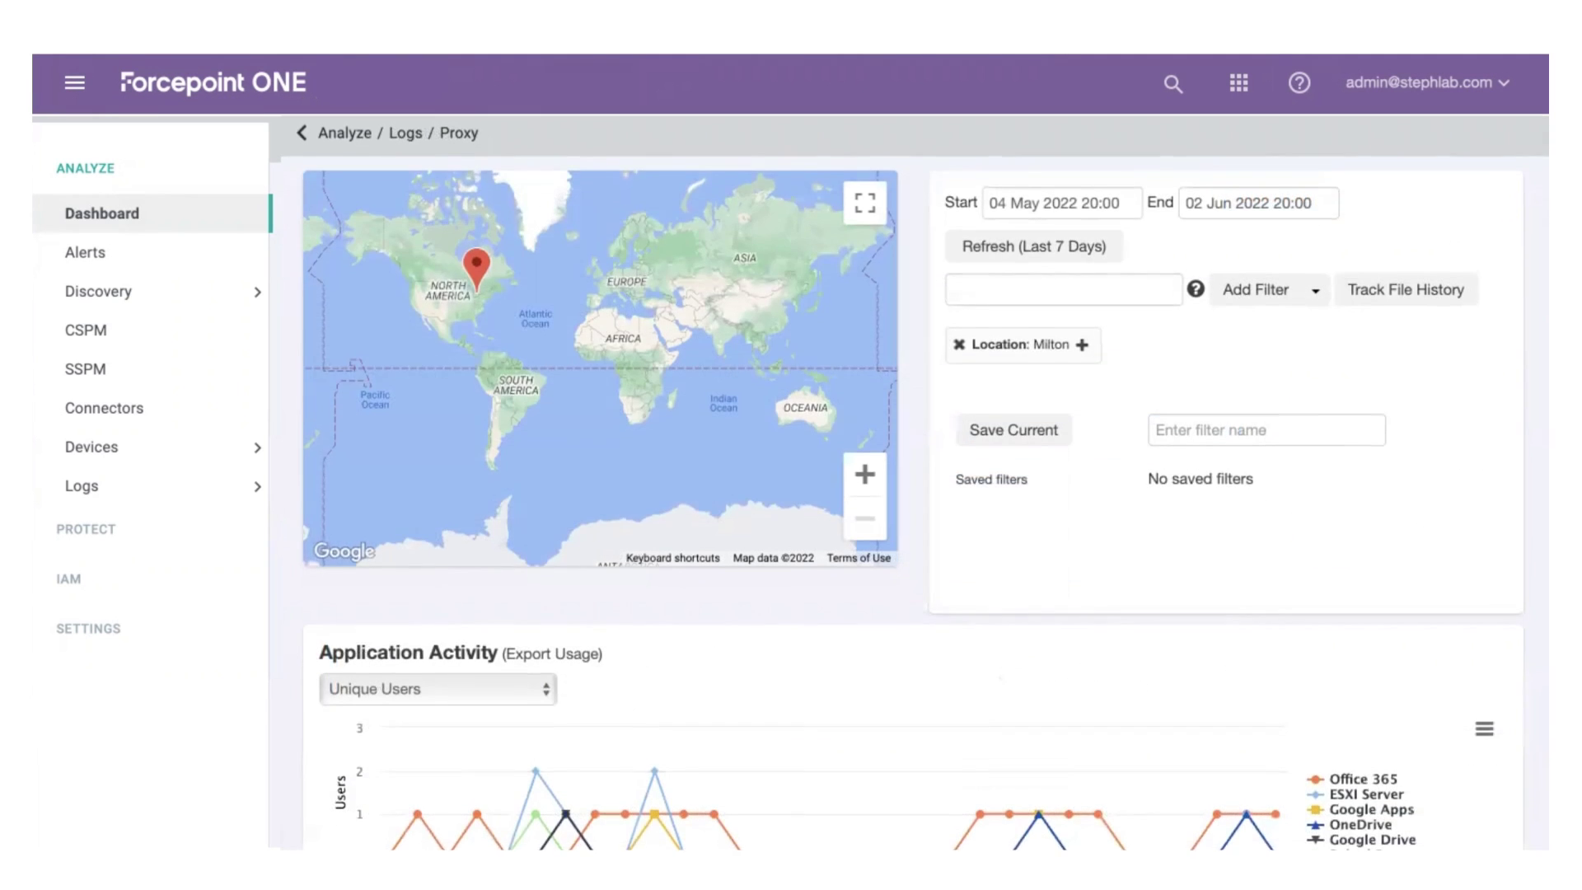
scroll(914, 486, down, 12)
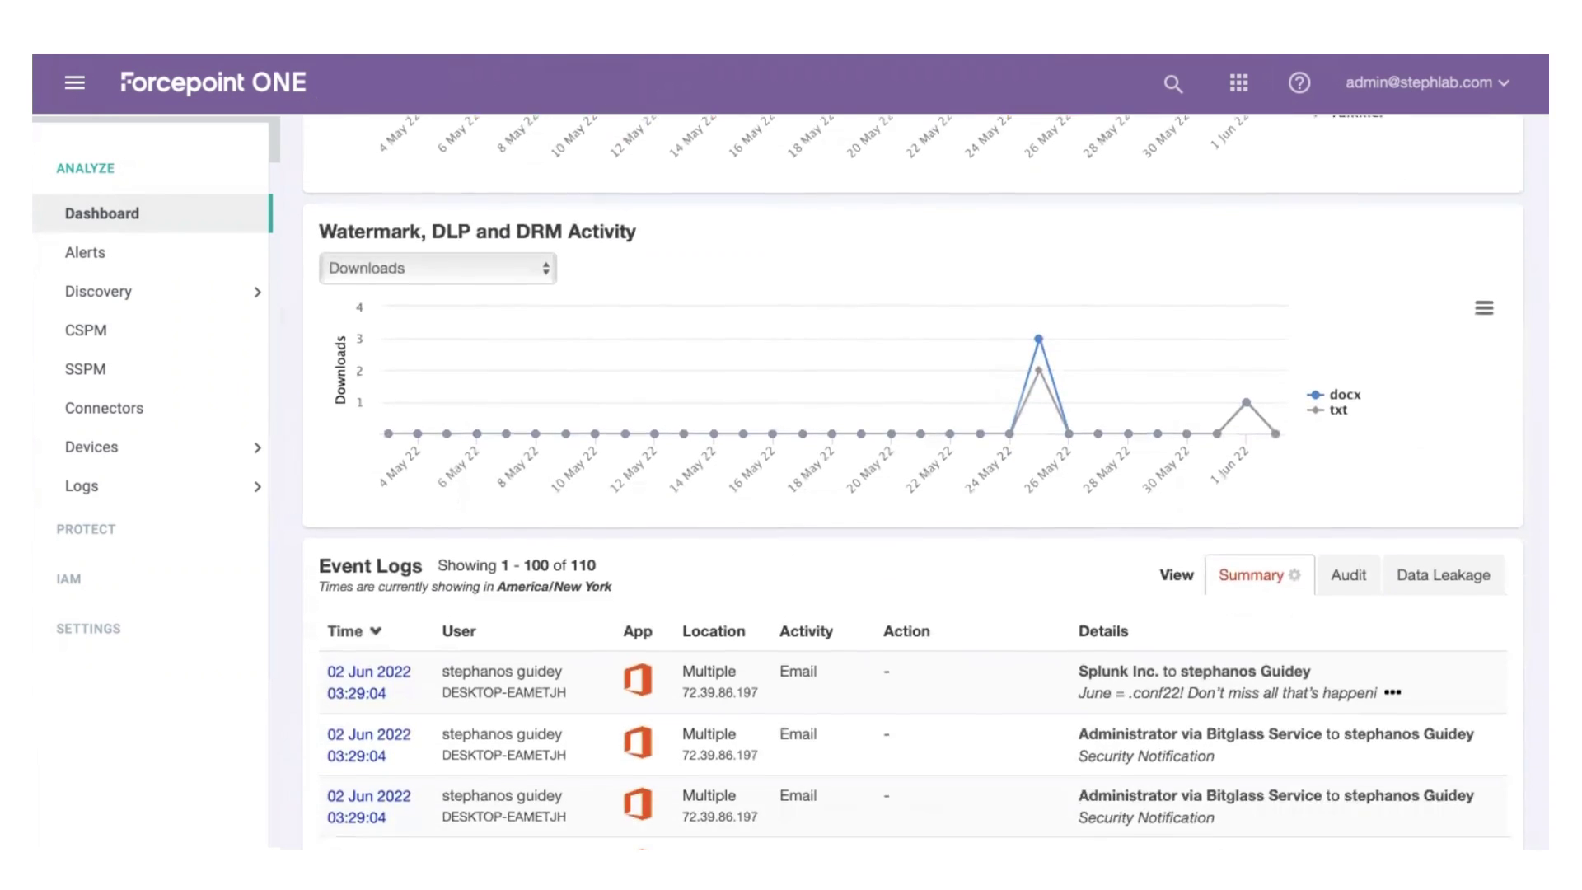